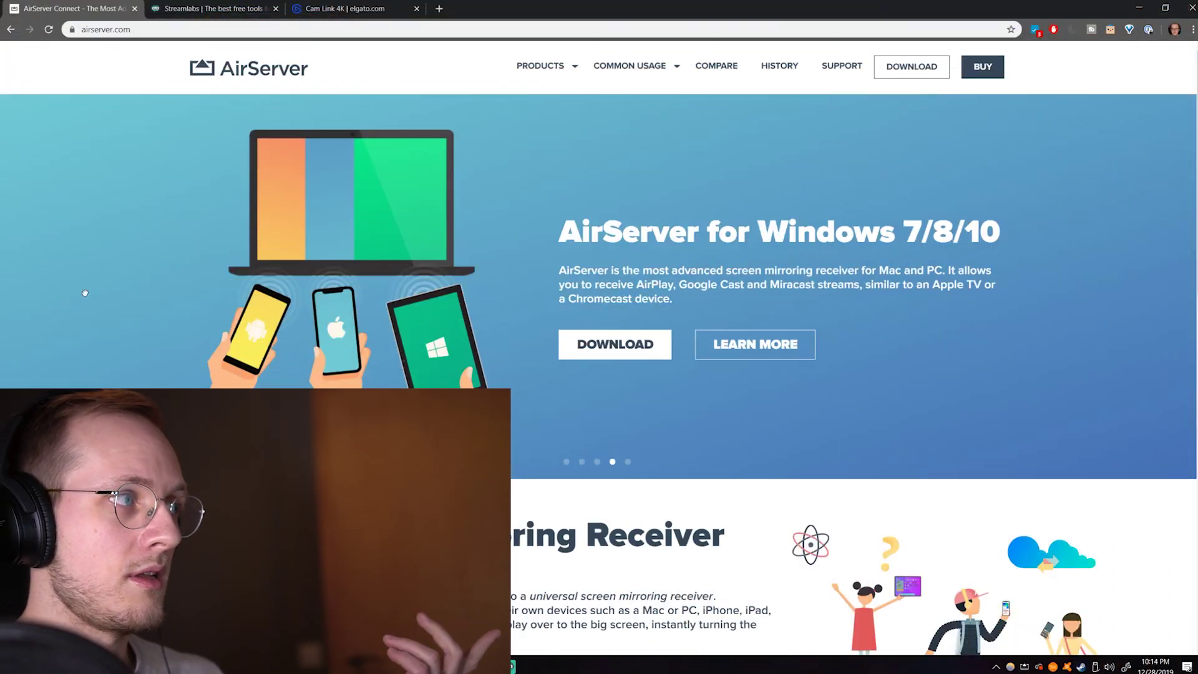
drag(85, 292, 931, 329)
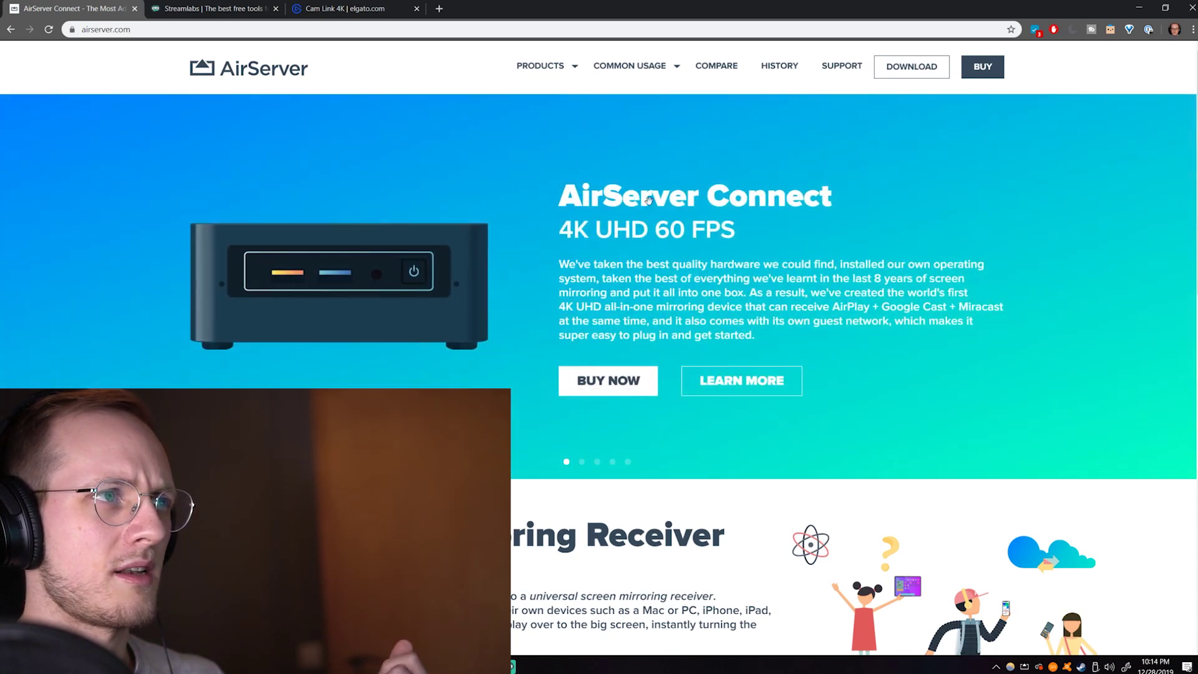
drag(502, 266, 837, 270)
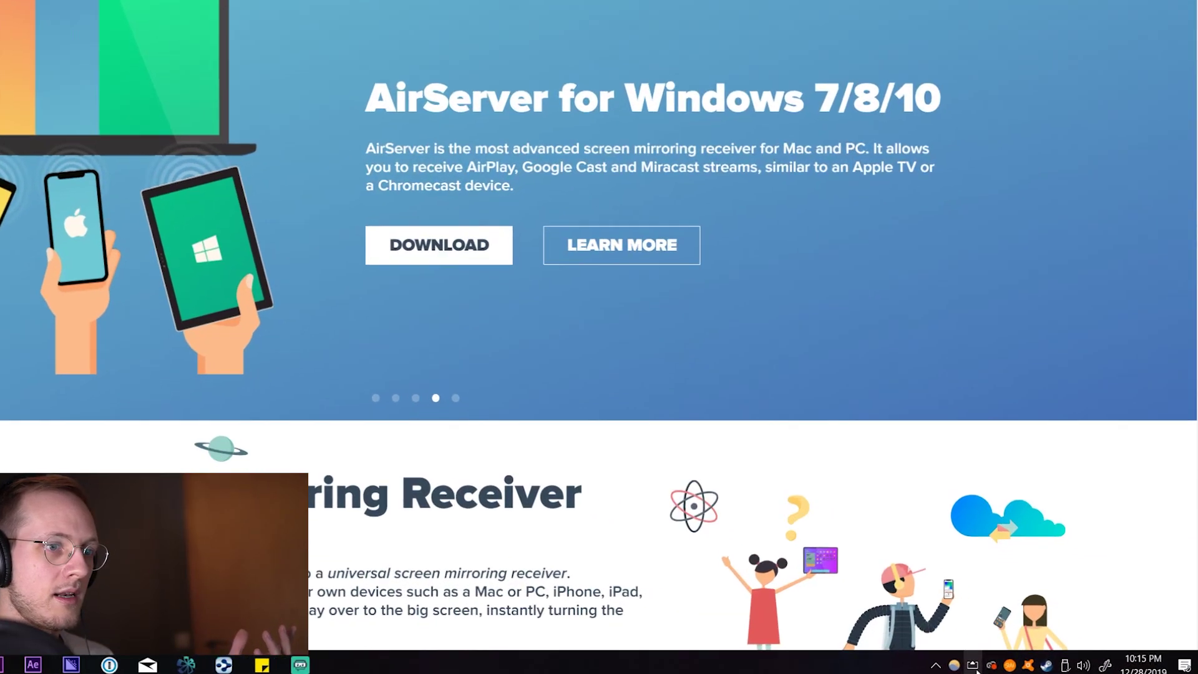
In AirServer's settings, set the computer name to Youtube-video, rebroadcast it and save the settings
right_click(1025, 667)
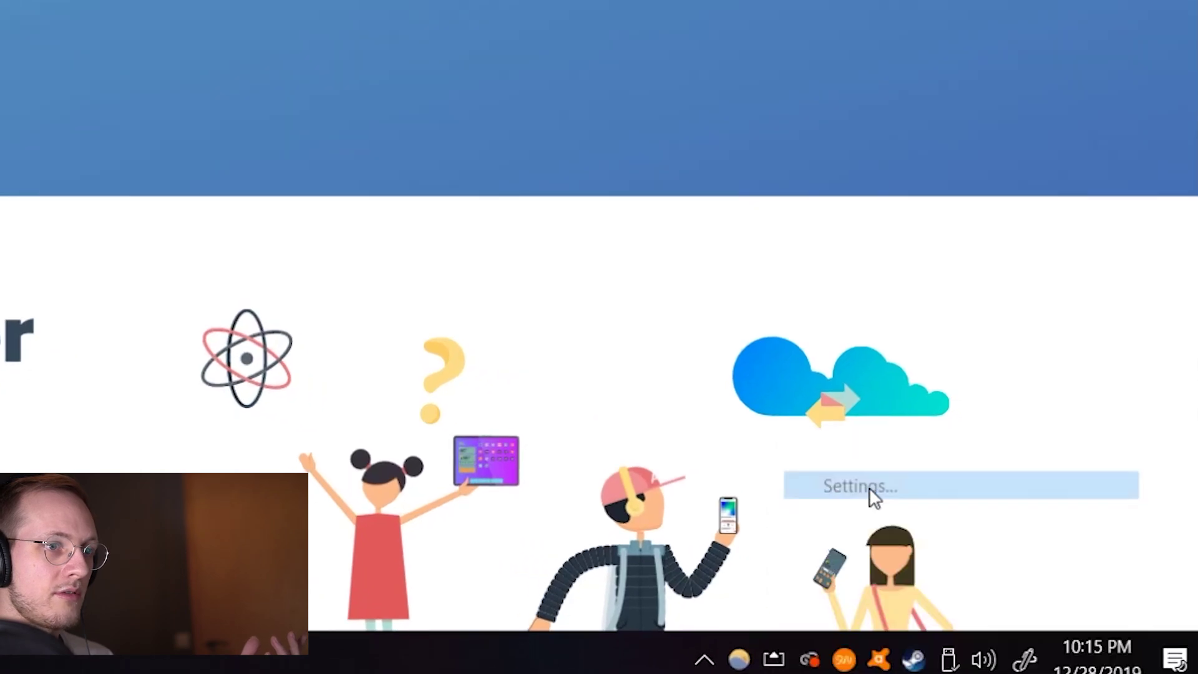
click(870, 488)
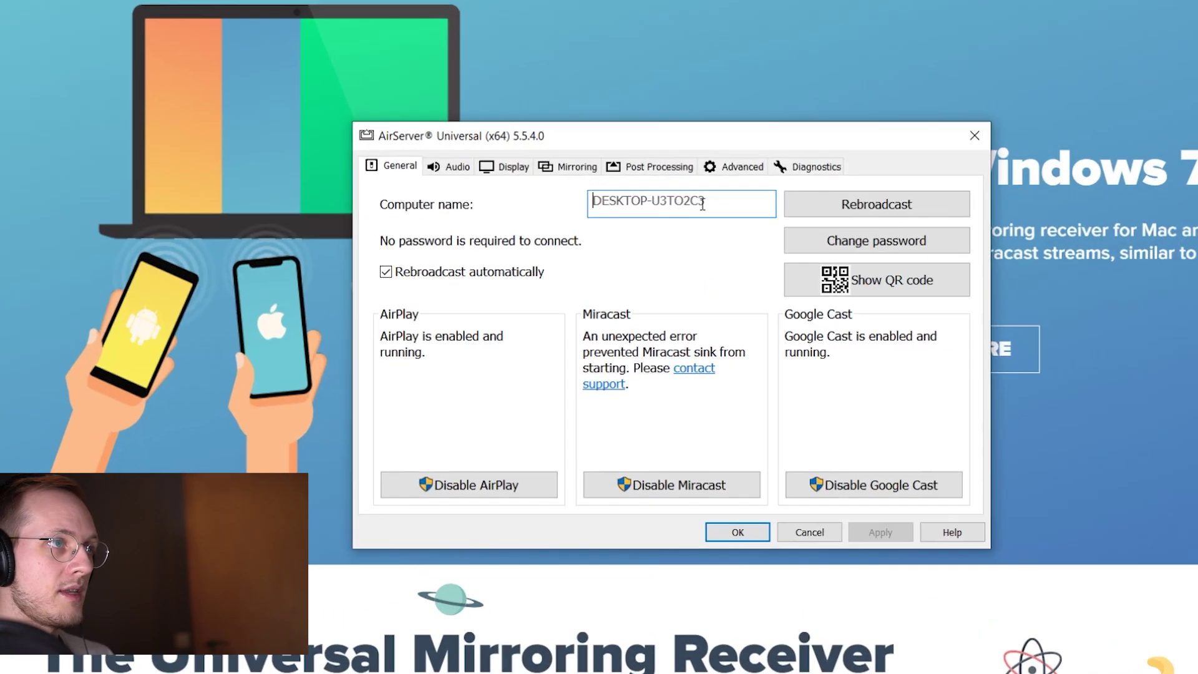
key(BackSpace)
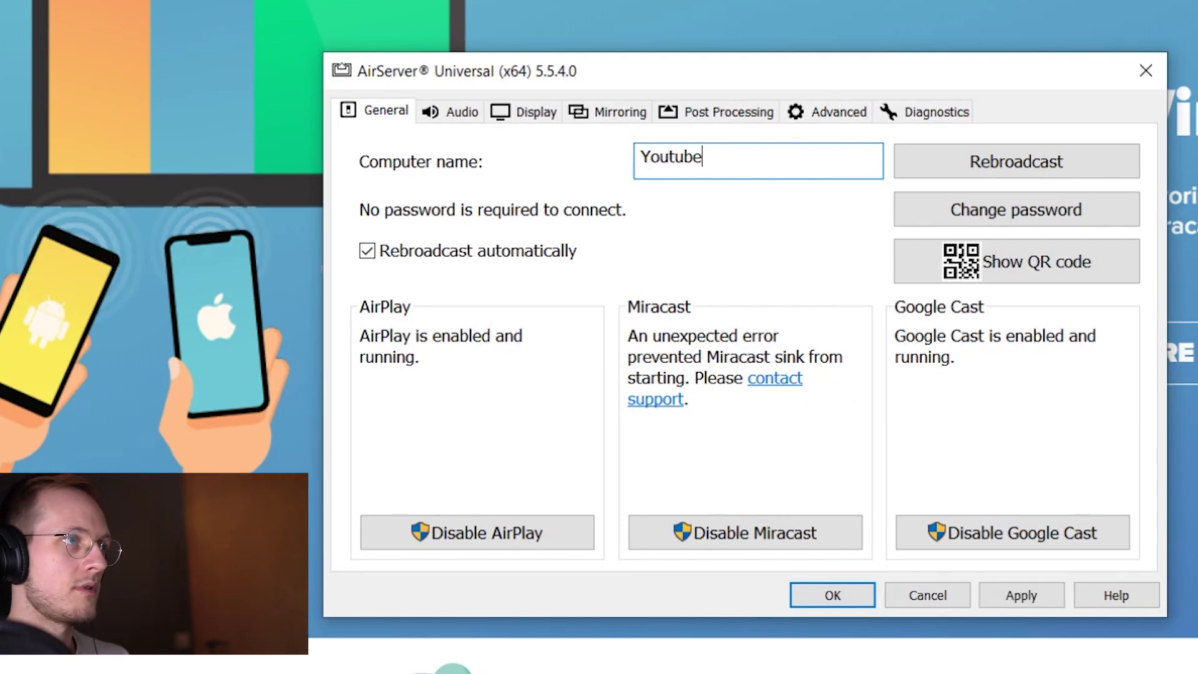
click(1005, 174)
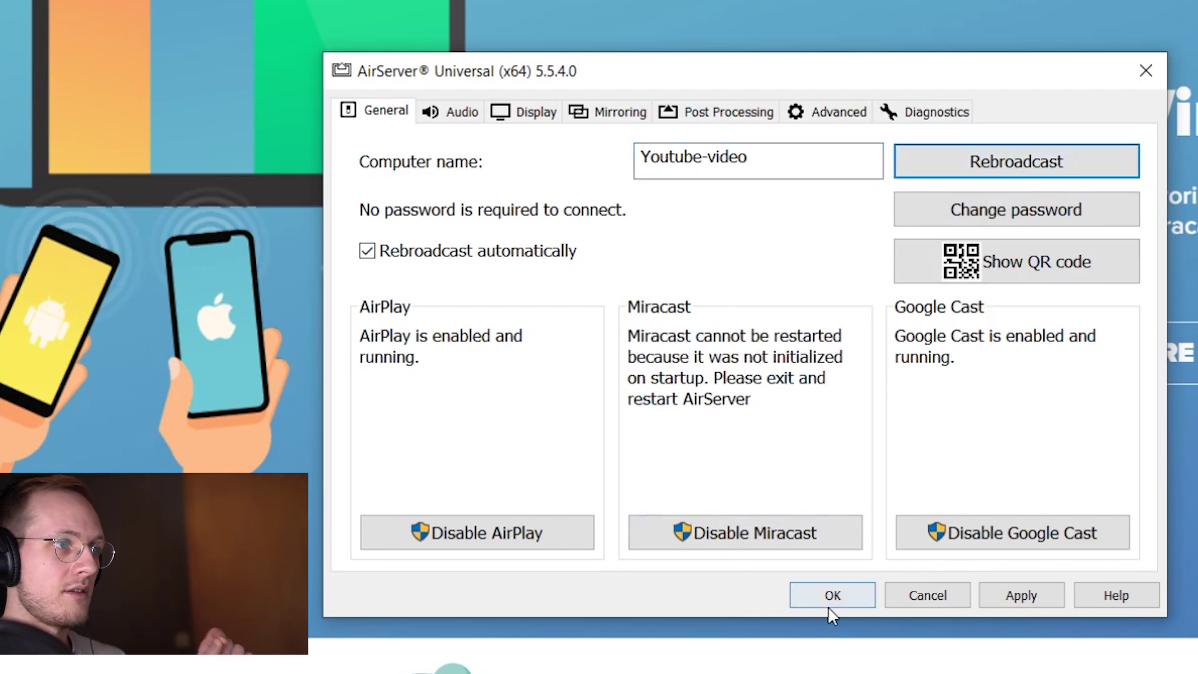
click(1026, 603)
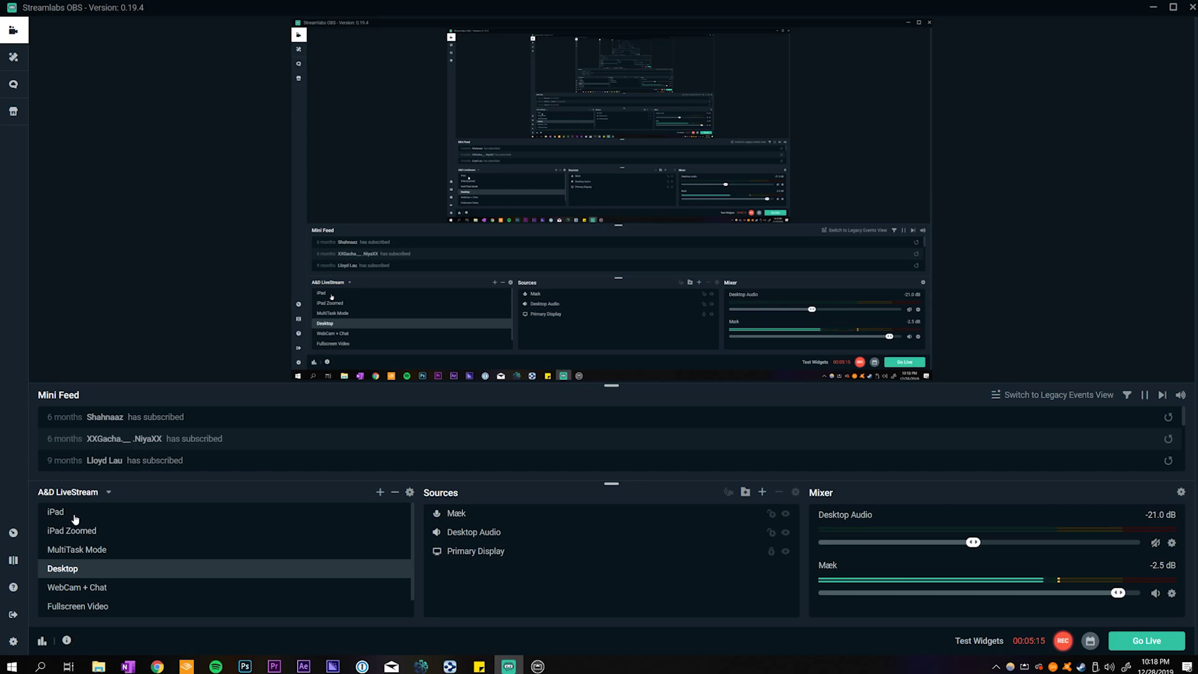
Switch Streamlabs OBS to the iPad scene and look through the mirrored Procreate gallery
click(56, 511)
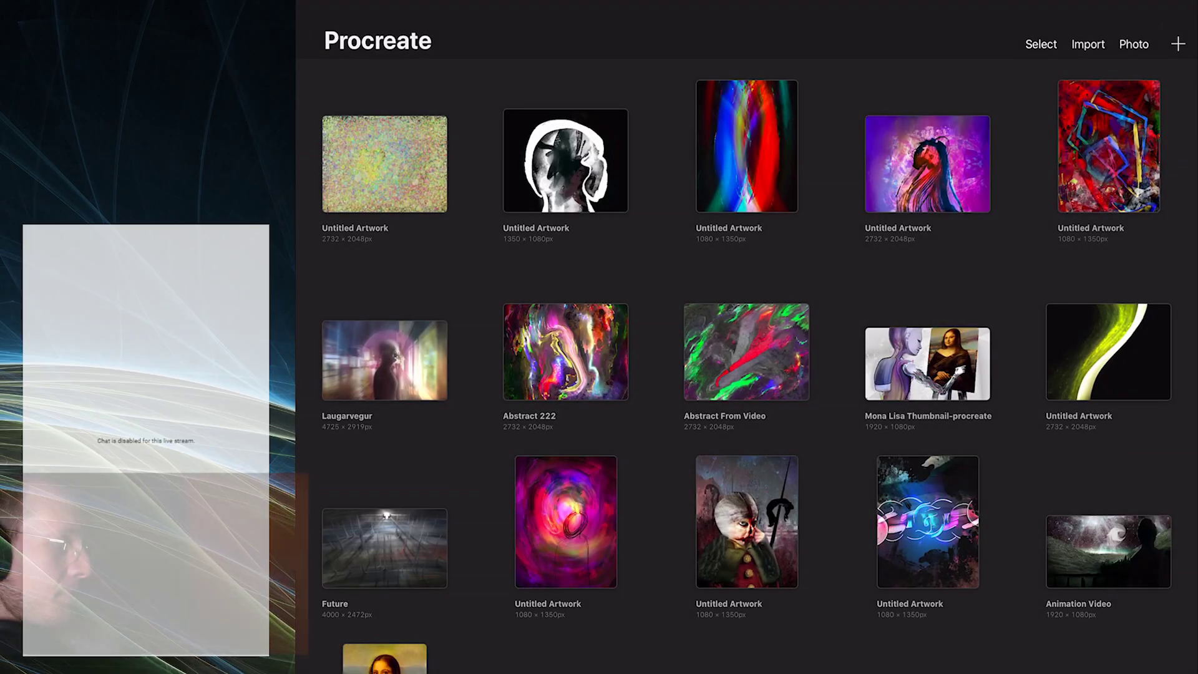
scroll(746, 362, down, 5)
scroll(746, 362, up, 5)
scroll(746, 362, down, 15)
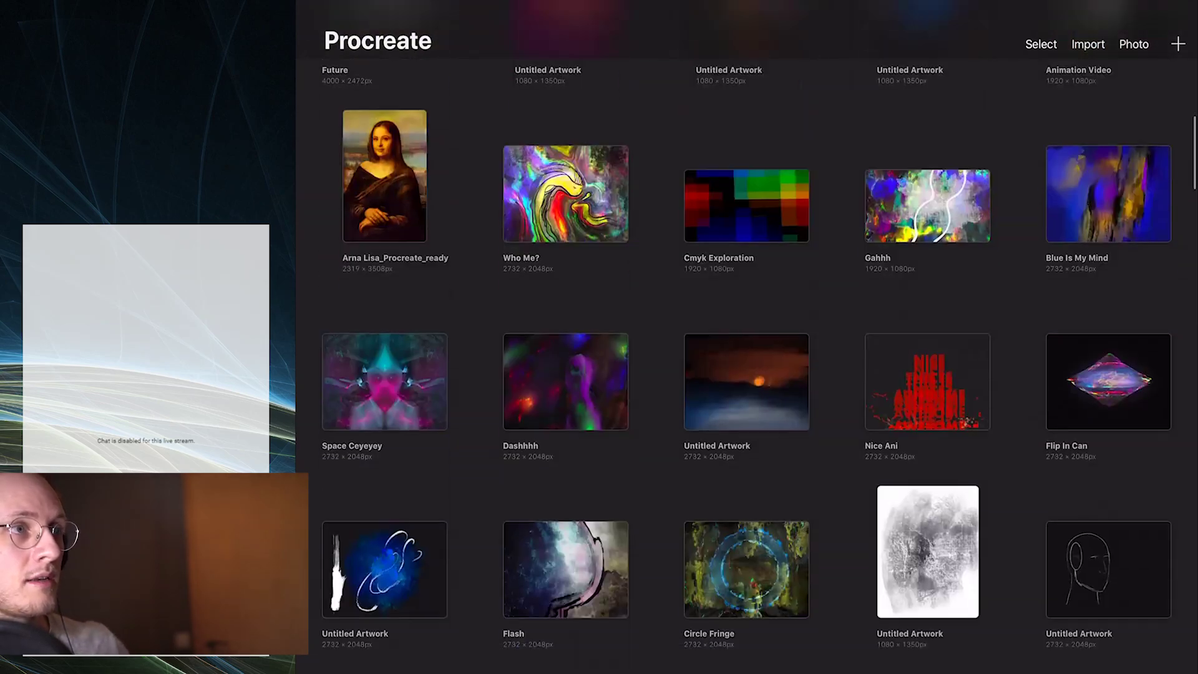
scroll(747, 362, up, 5)
scroll(747, 362, up, 10)
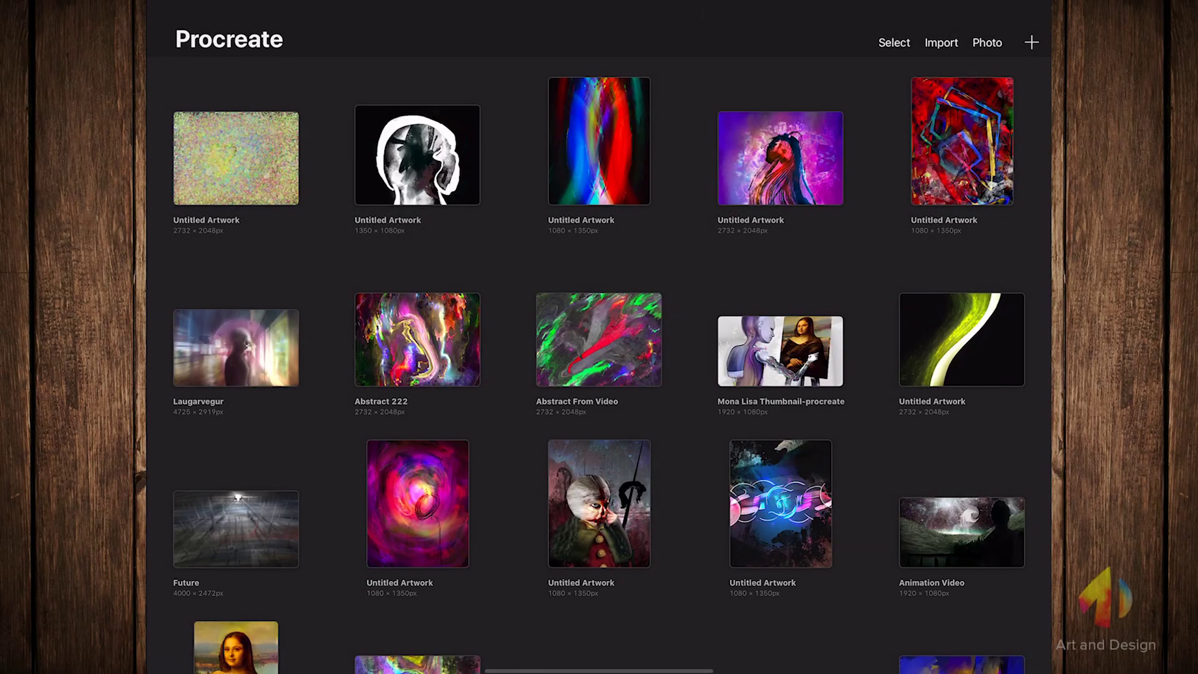
scroll(600, 349, down, 6)
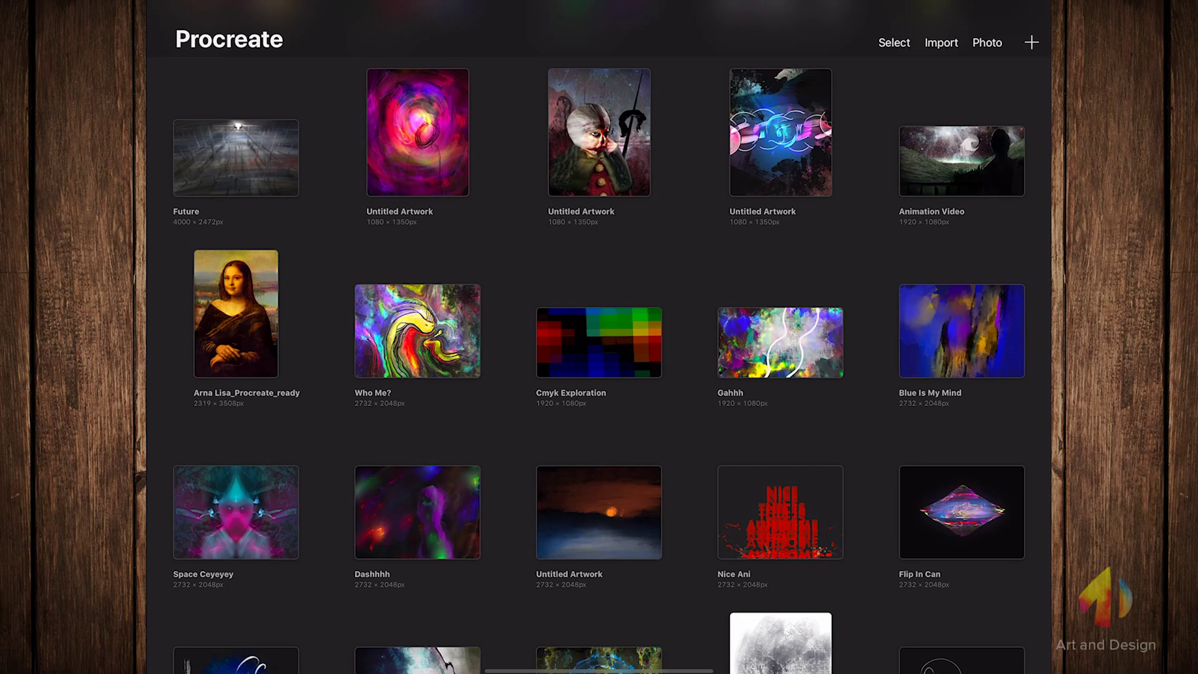
Switch to the MultiTask Mode scene and browse the AirServer website in Chrome alongside the mirrored Procreate gallery
click(113, 609)
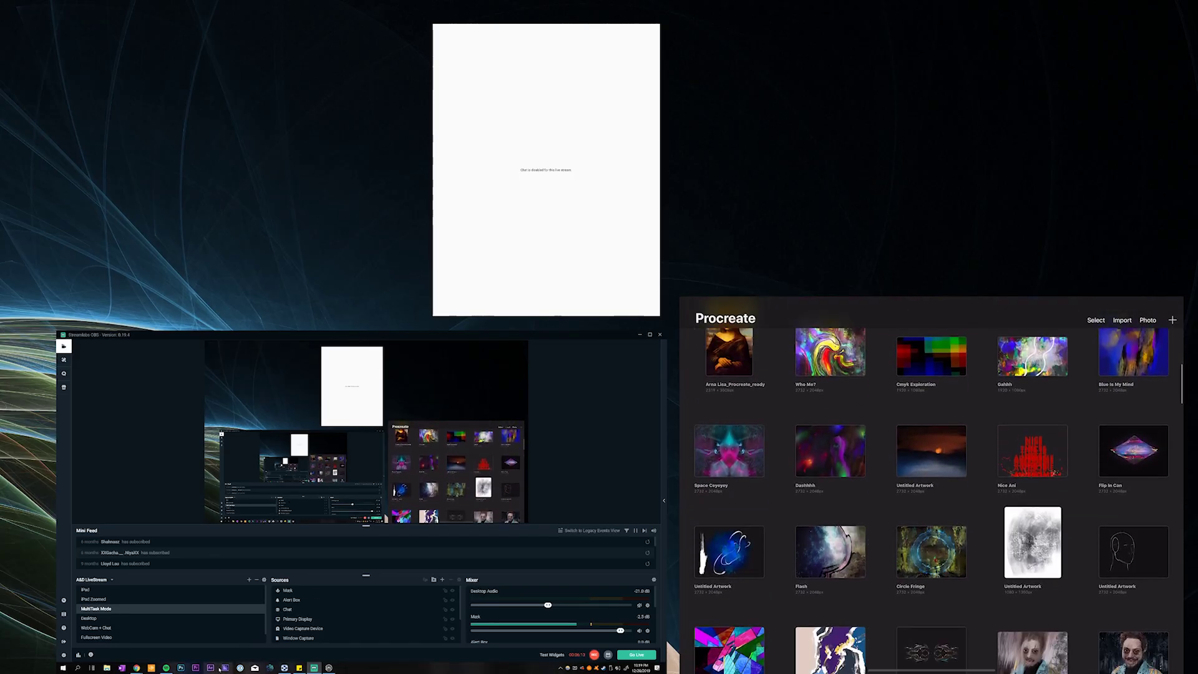
mouse_move(137, 668)
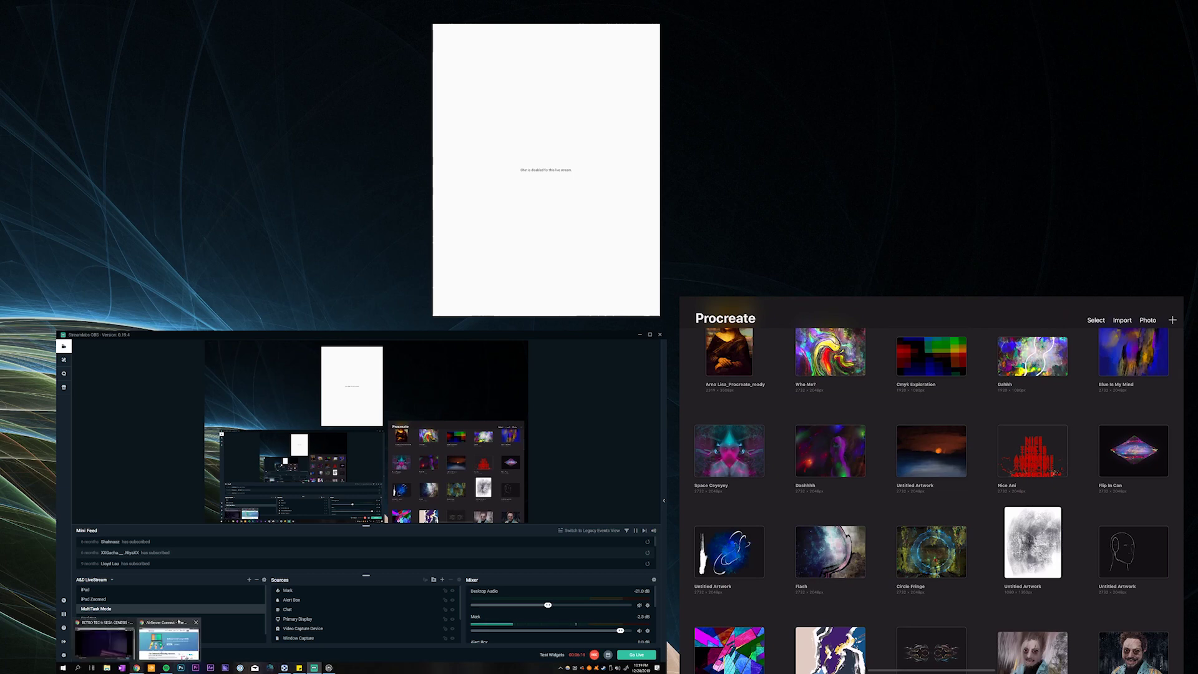
click(169, 639)
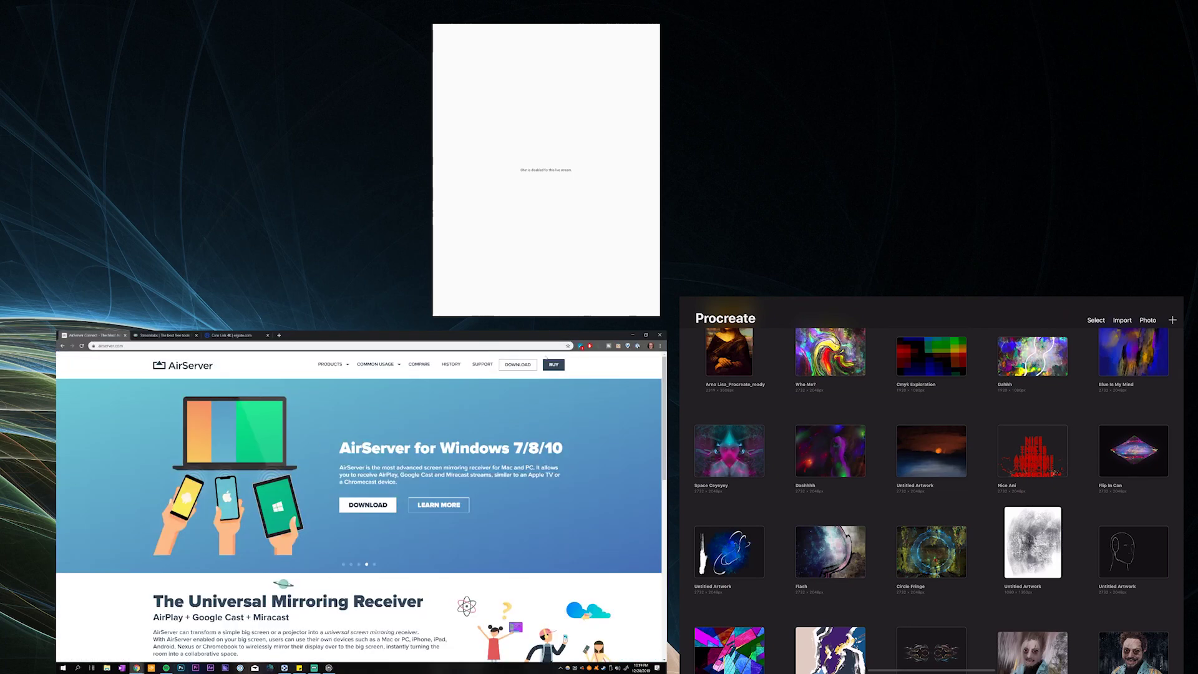
scroll(336, 529, down, 8)
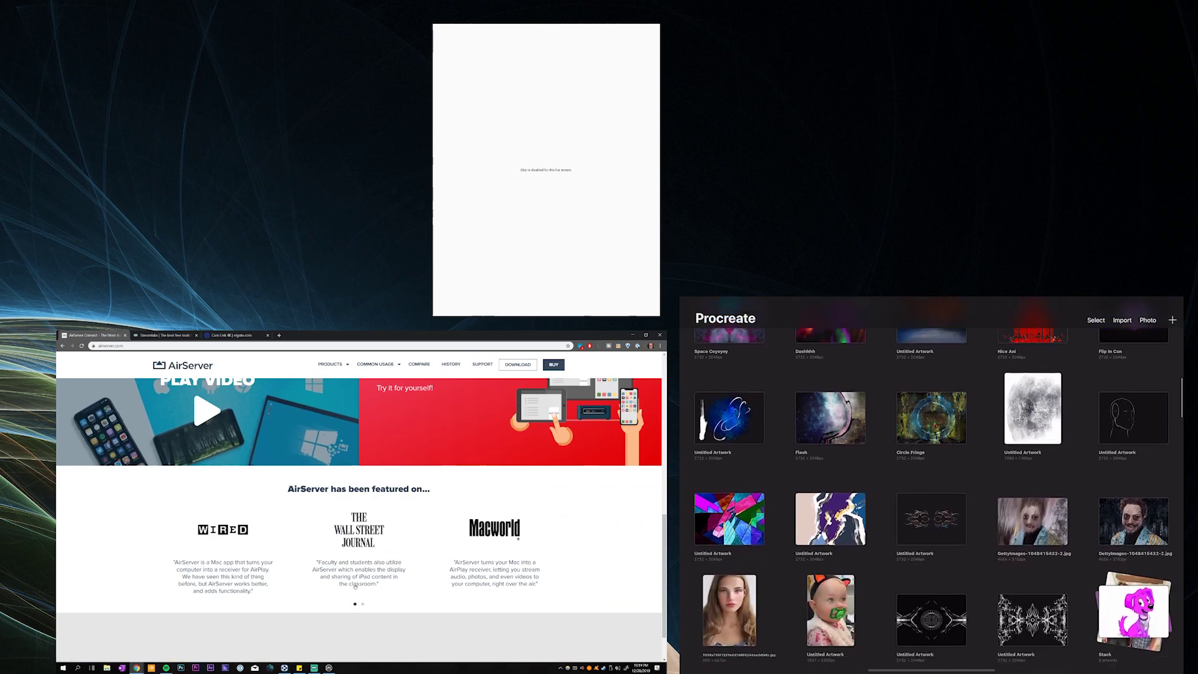
scroll(356, 589, up, 10)
scroll(359, 590, down, 3)
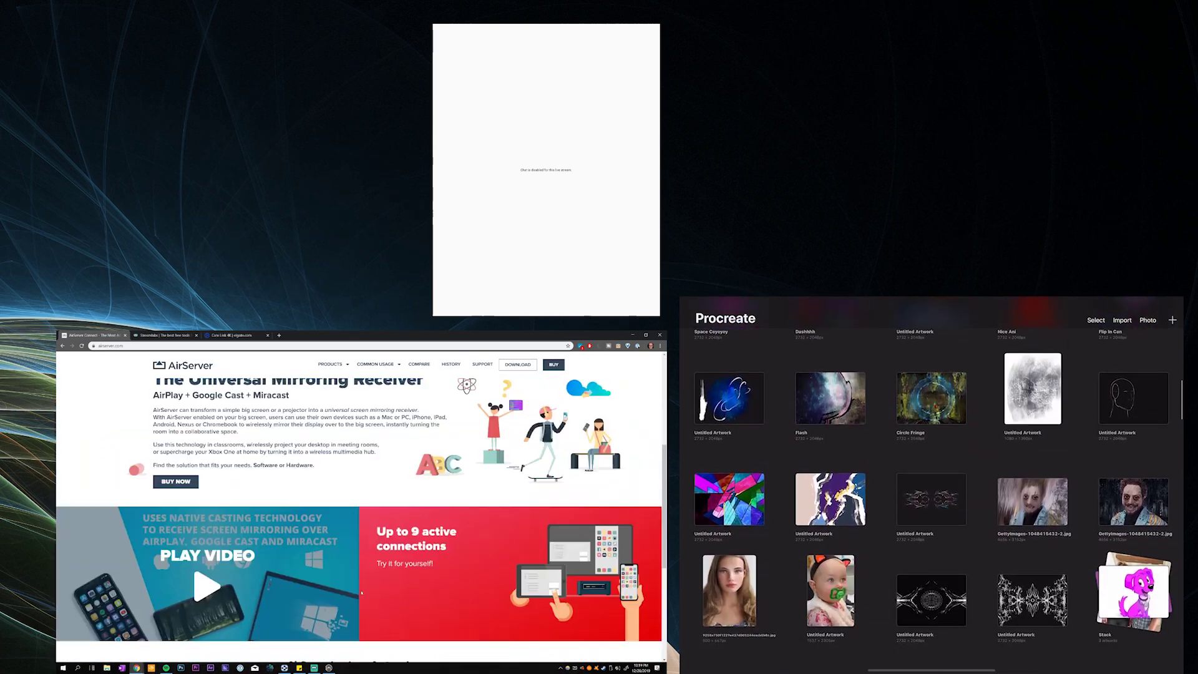
scroll(363, 592, up, 3)
scroll(362, 592, down, 5)
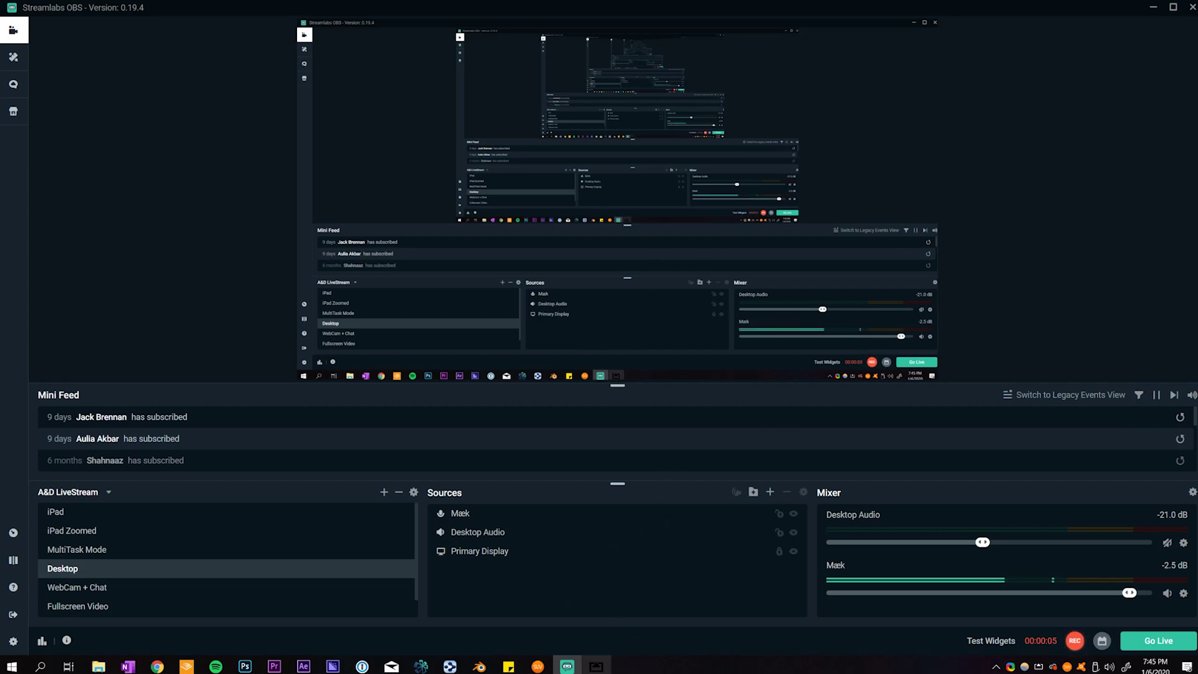
Add a new Window Capture source named iPad to the Desktop scene in Streamlabs OBS
mouse_move(569, 667)
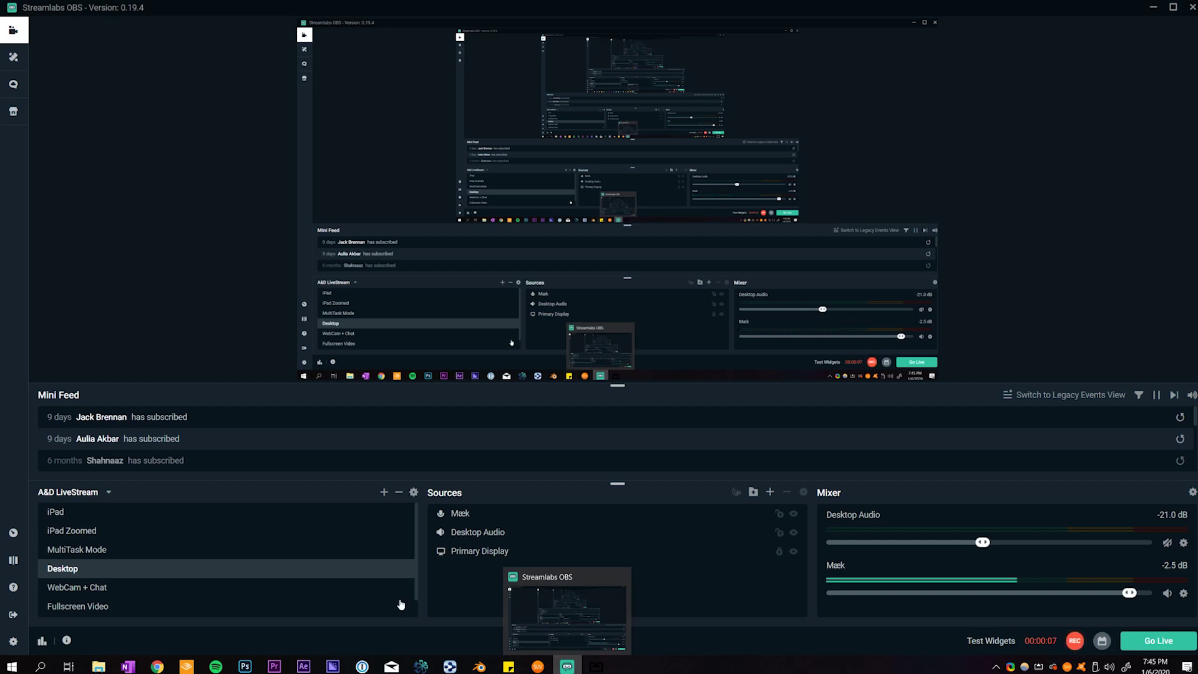
click(770, 493)
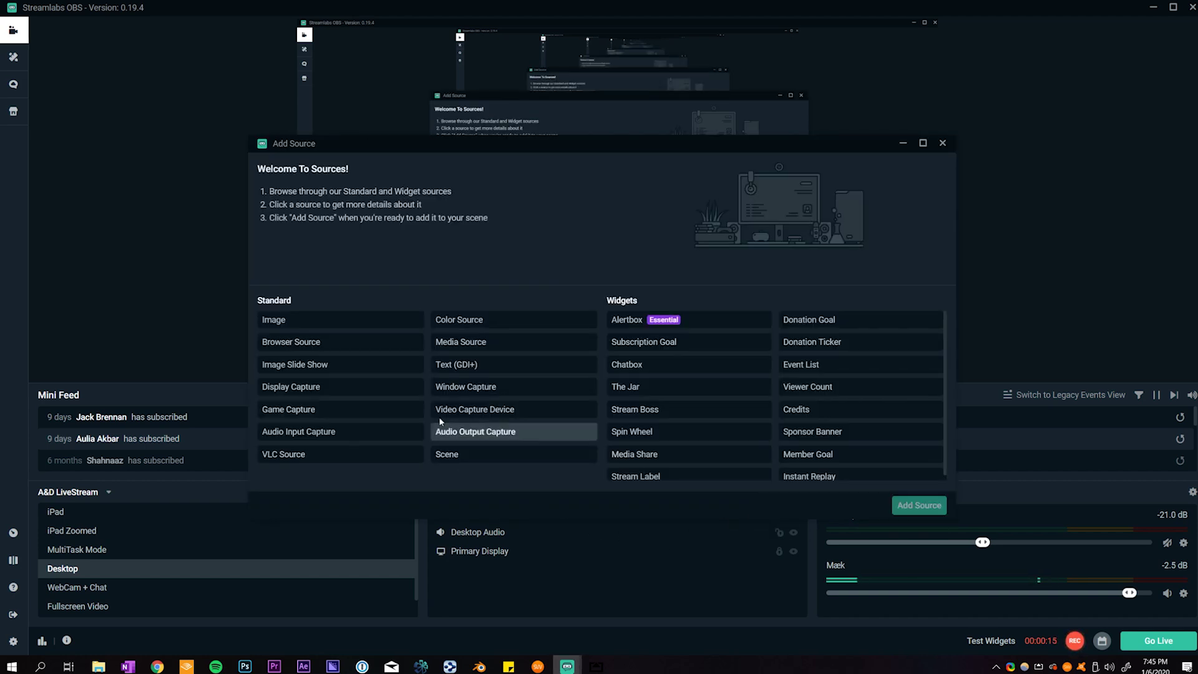
click(492, 392)
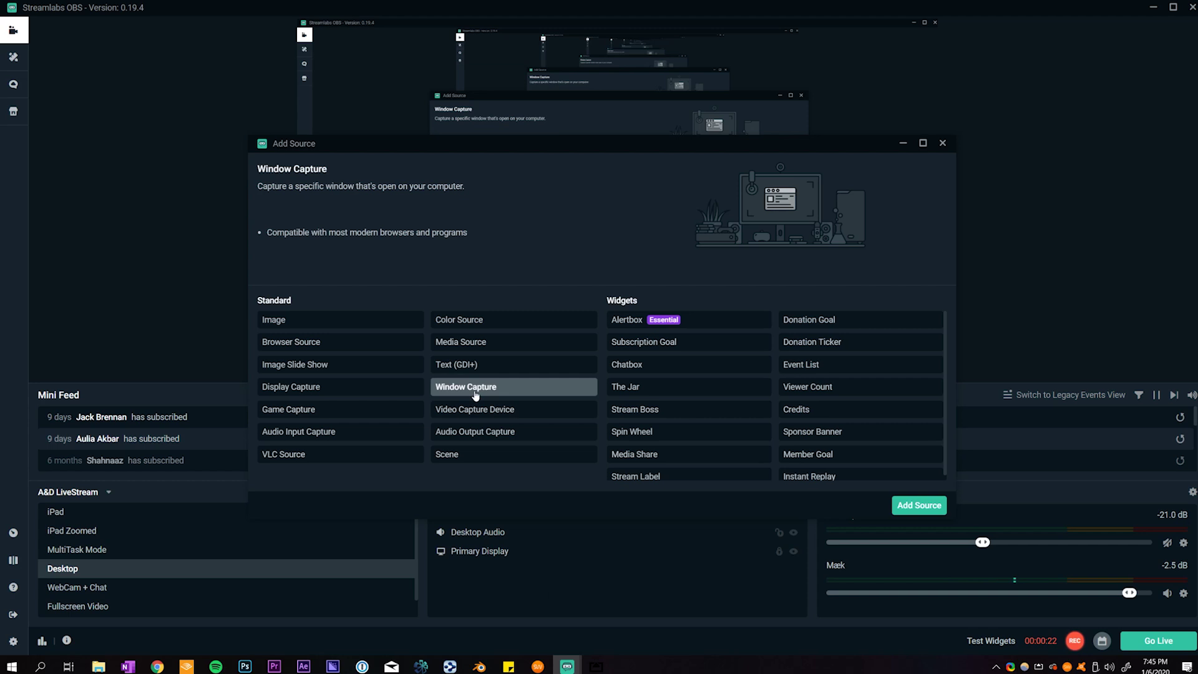
click(913, 510)
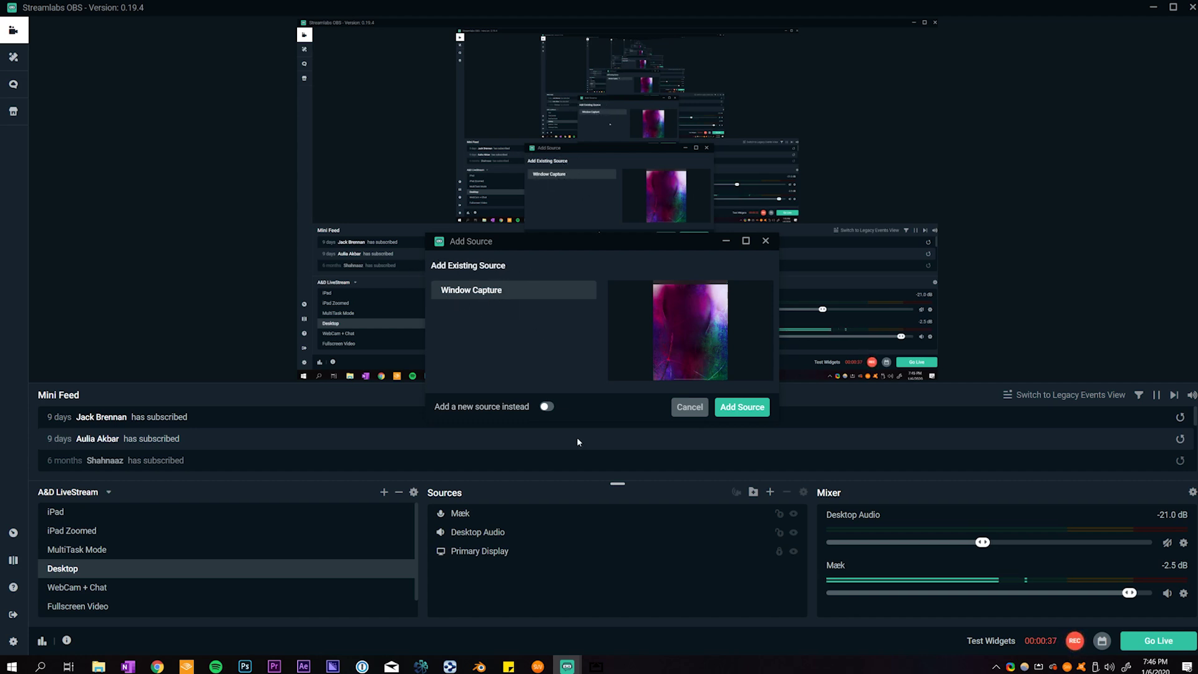
click(548, 408)
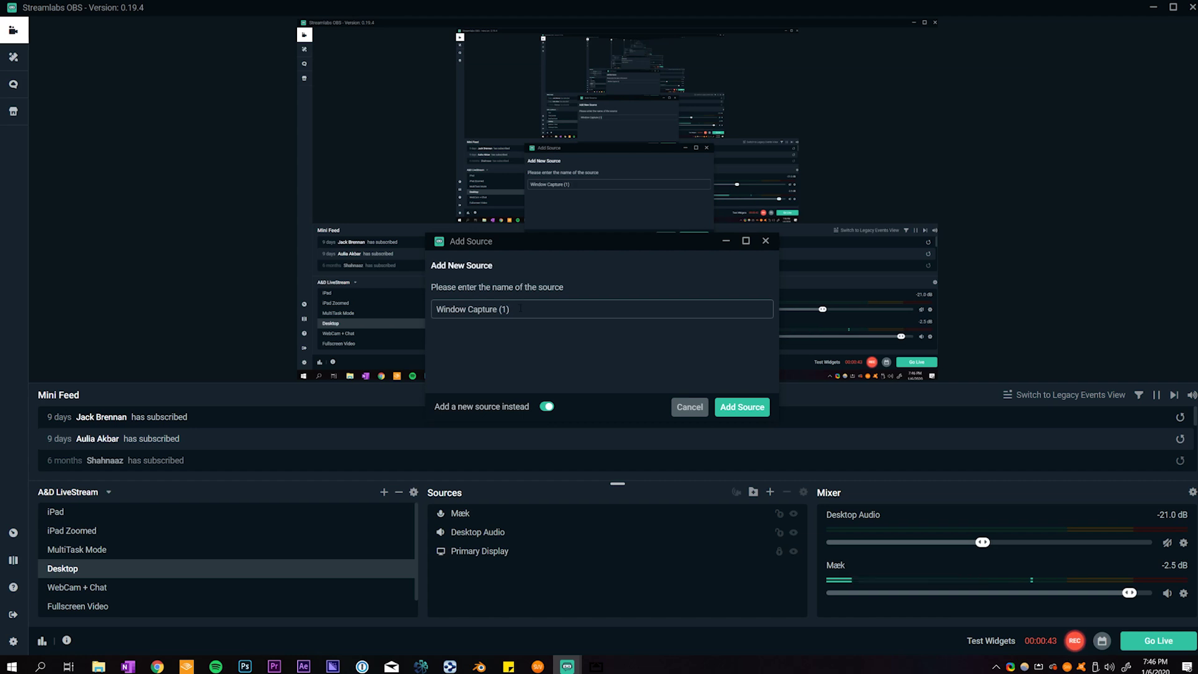
key(ctrl+a)
text(iP)
key(Return)
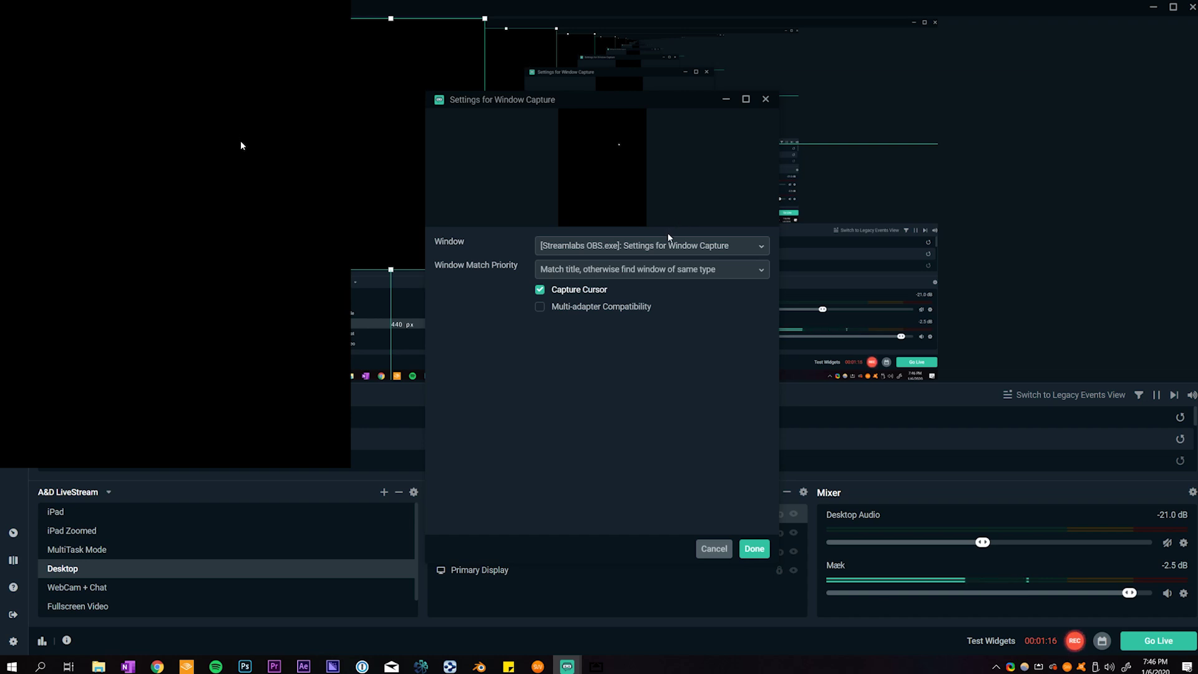
Make the iPad source capture the window [AirServer.exe]: AirServer® Universal (x64) and finish its settings
click(661, 247)
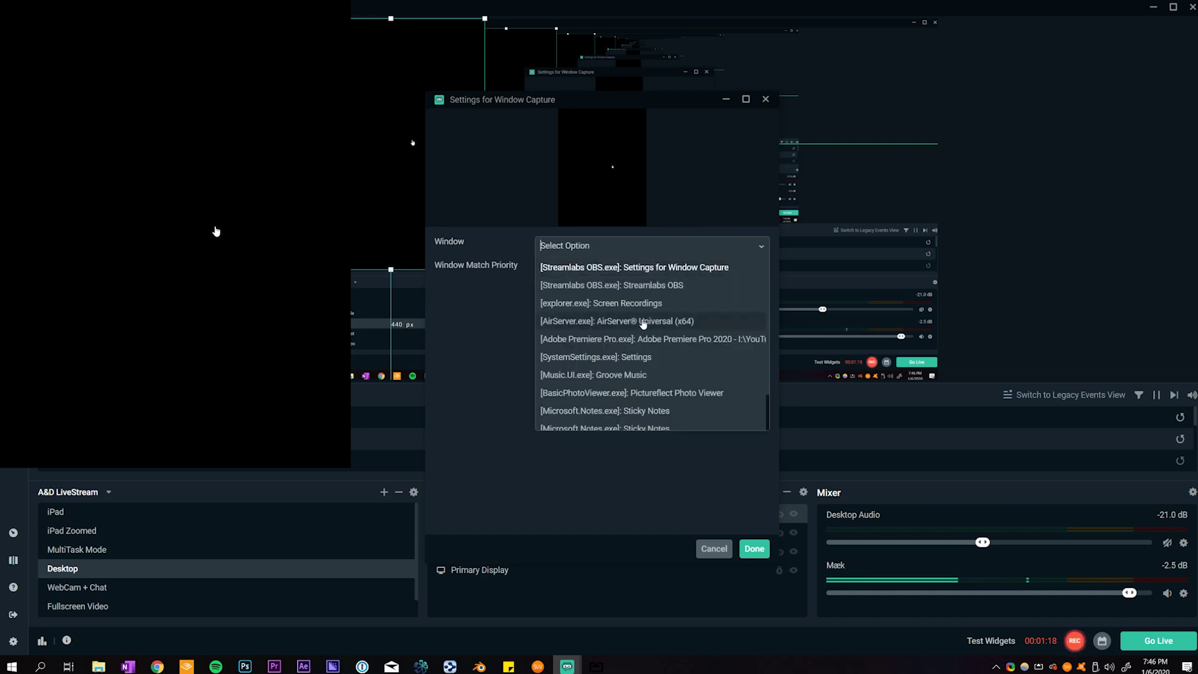
click(597, 322)
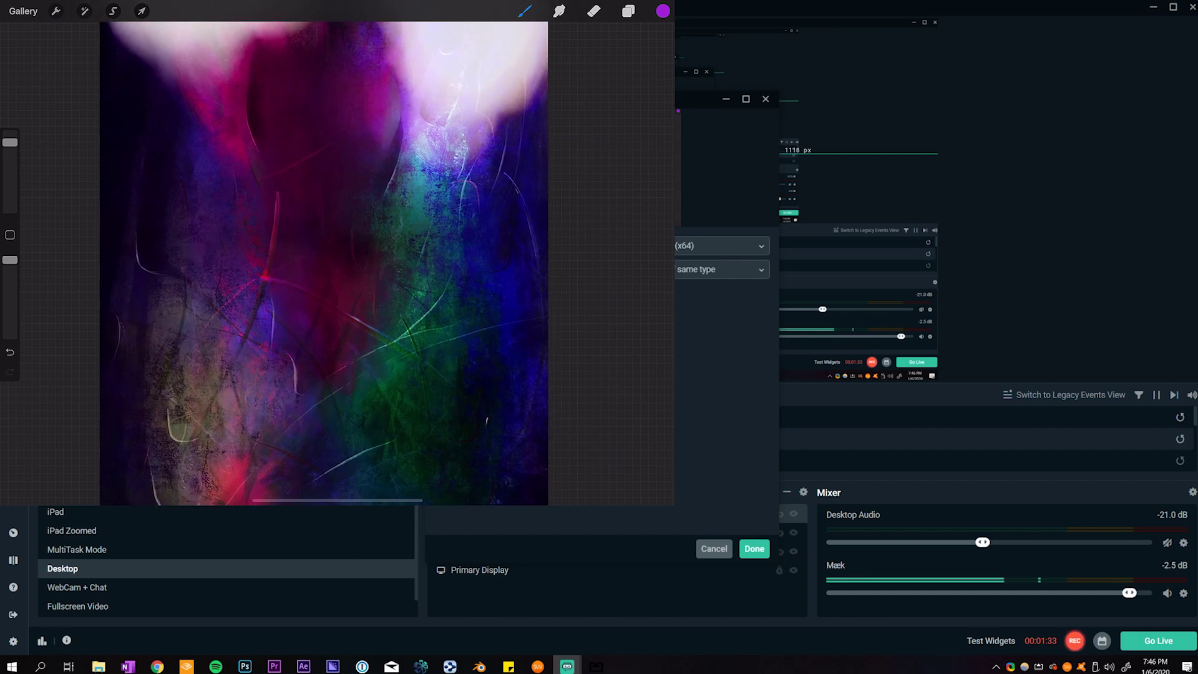
click(755, 549)
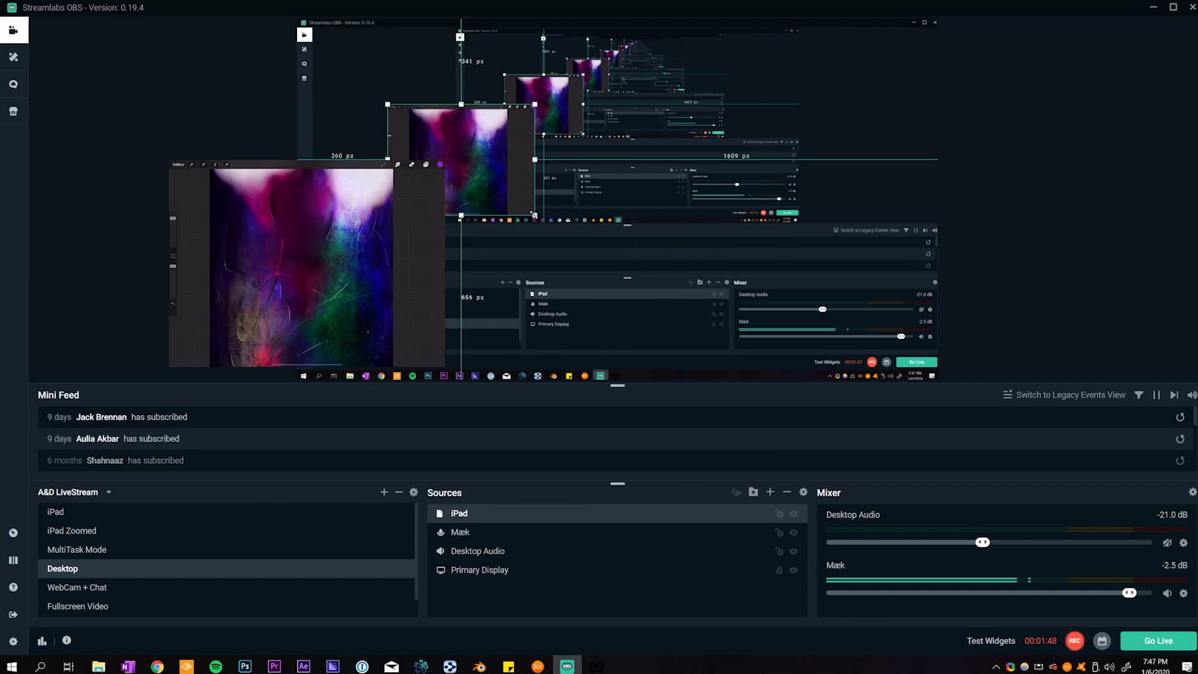
Enlarge the iPad capture in the scene preview and adjust its placement over the desktop
drag(445, 244, 511, 243)
drag(161, 235, 193, 257)
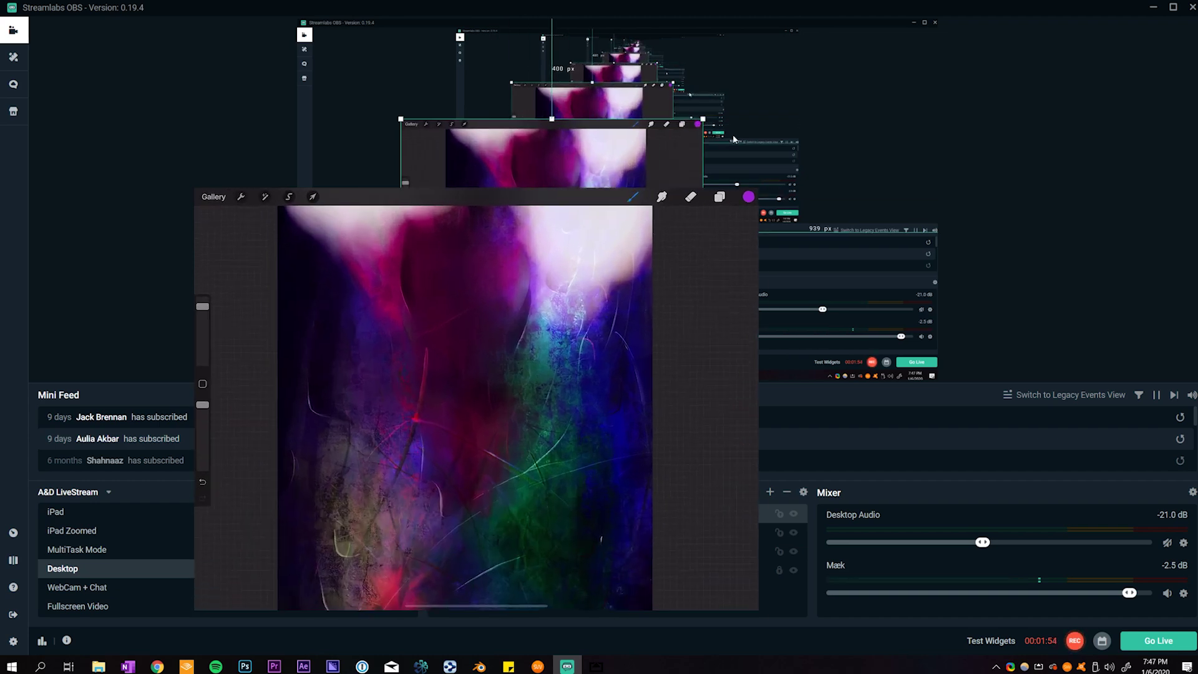
drag(737, 189, 851, 68)
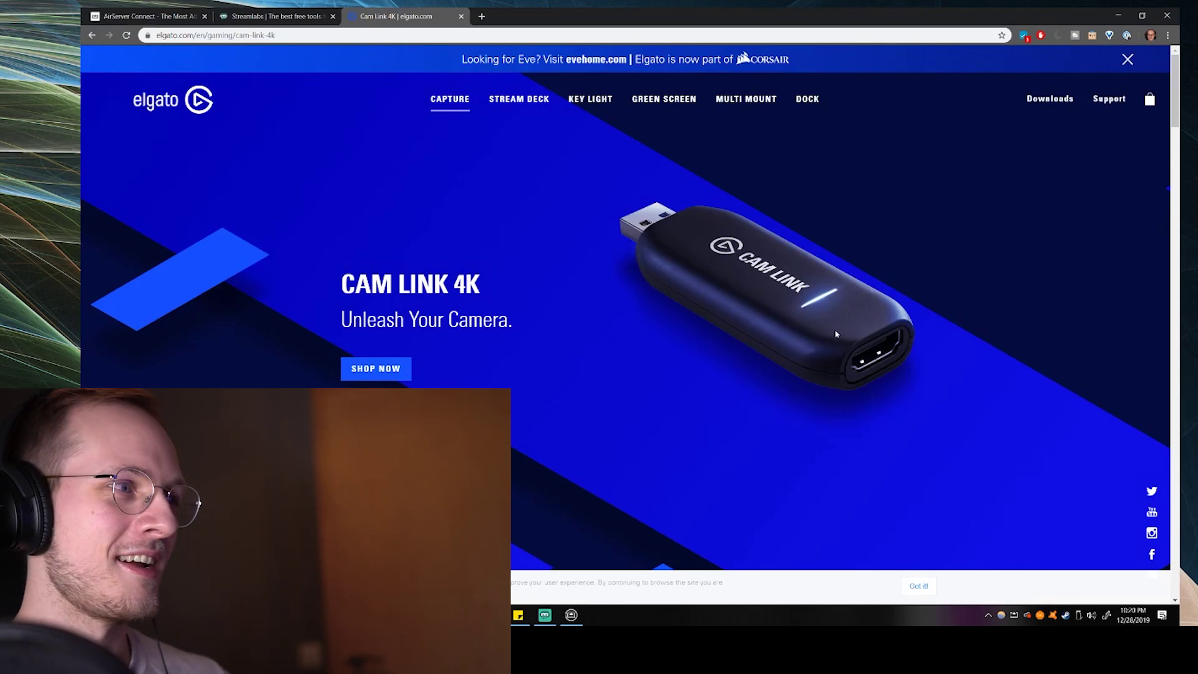
Check the Cam Link 4K's availability in the Elgato store and open its Amazon partner listing
click(361, 376)
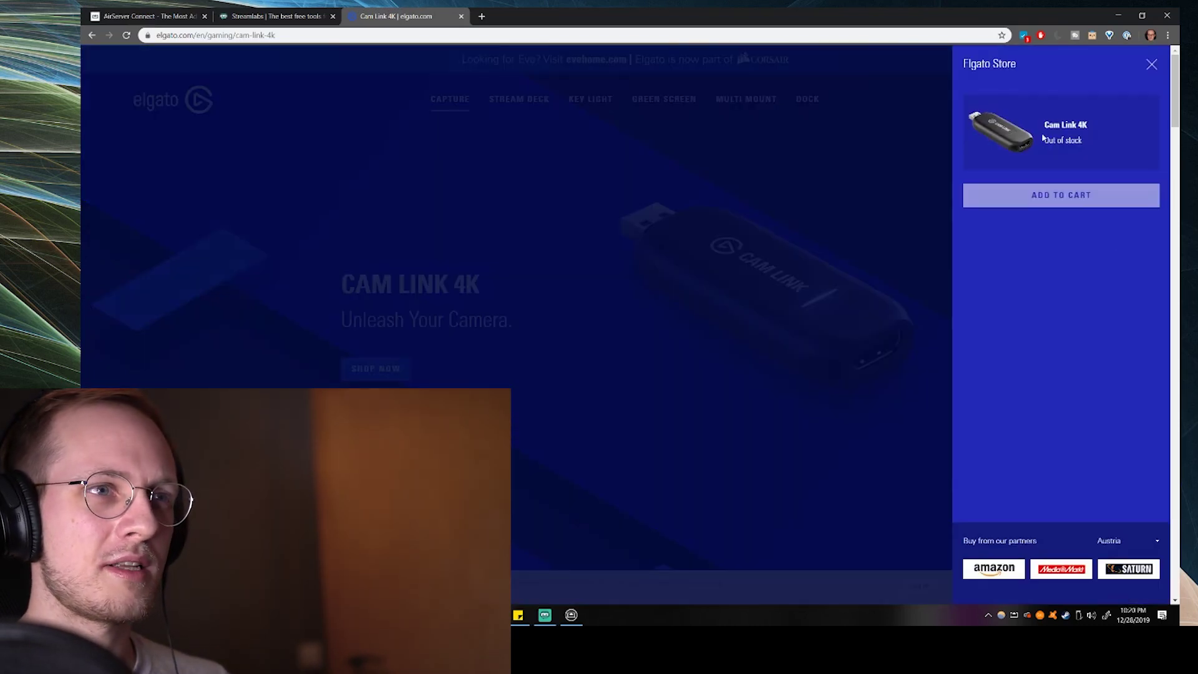
drag(1046, 176, 838, 364)
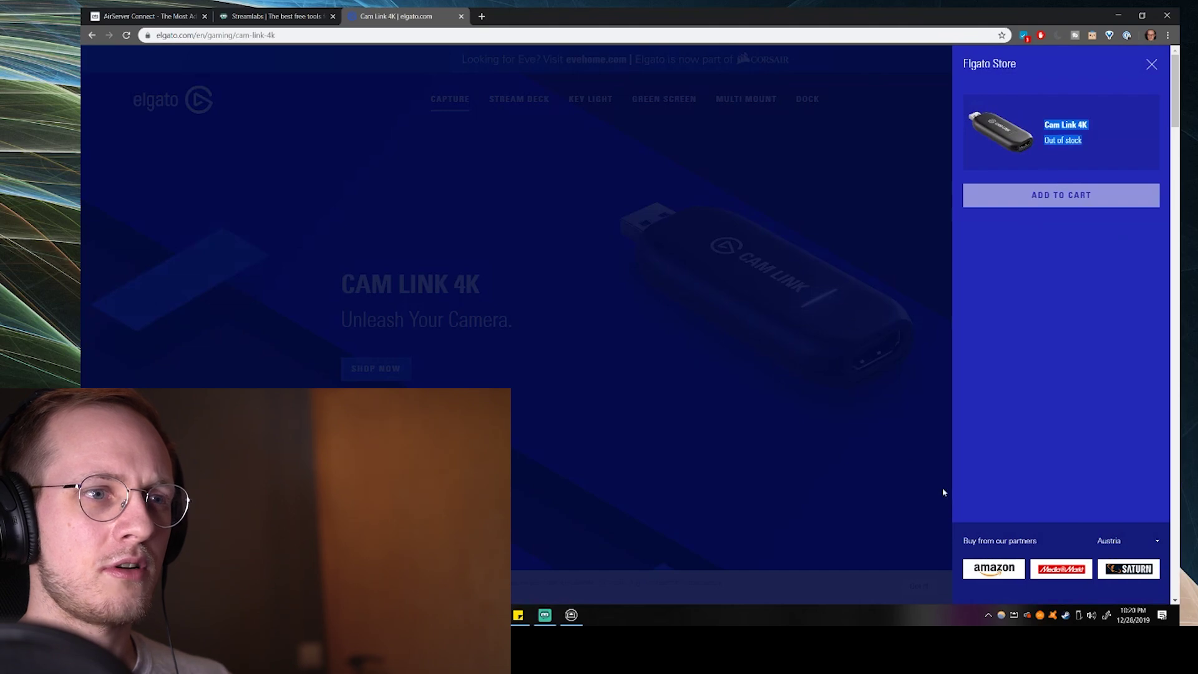
click(1004, 580)
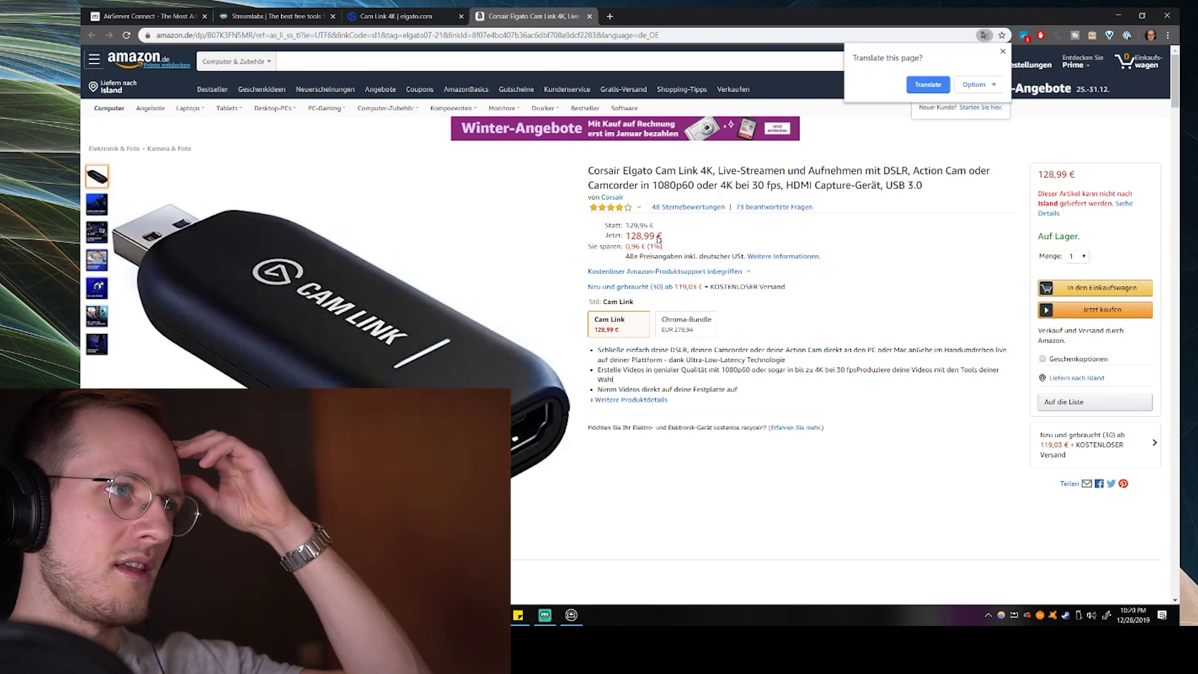
Check the Cam Link 4K's current price on the Amazon listing and close that page
drag(627, 235, 665, 237)
click(687, 236)
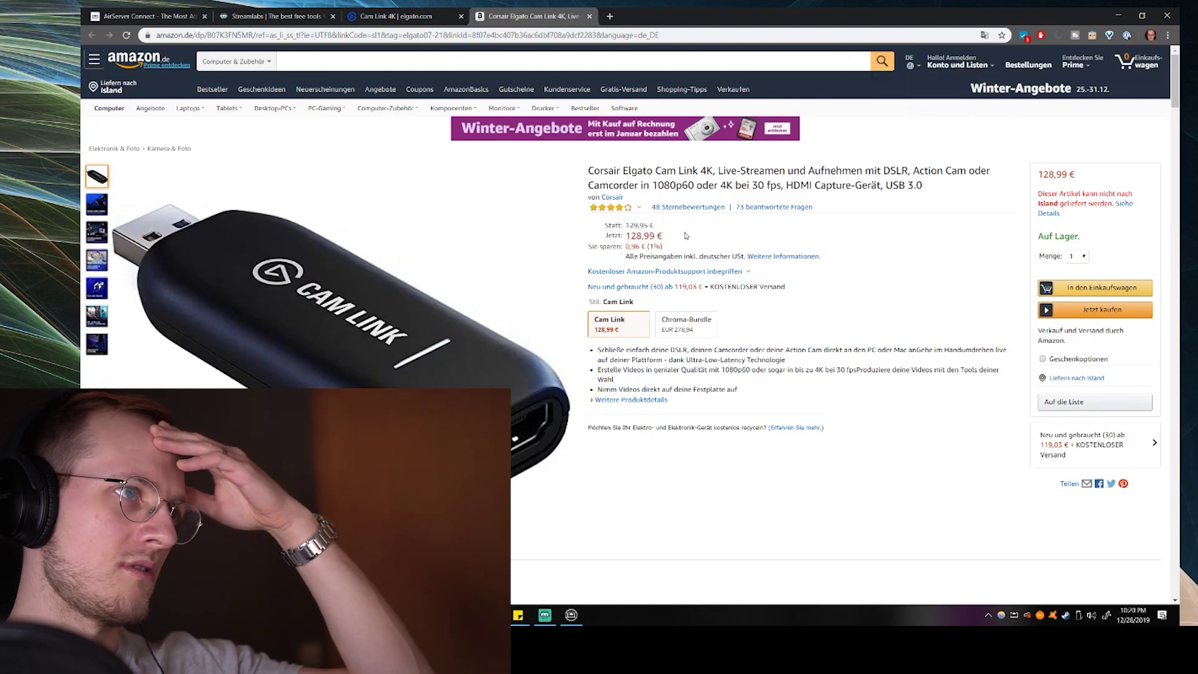
click(590, 17)
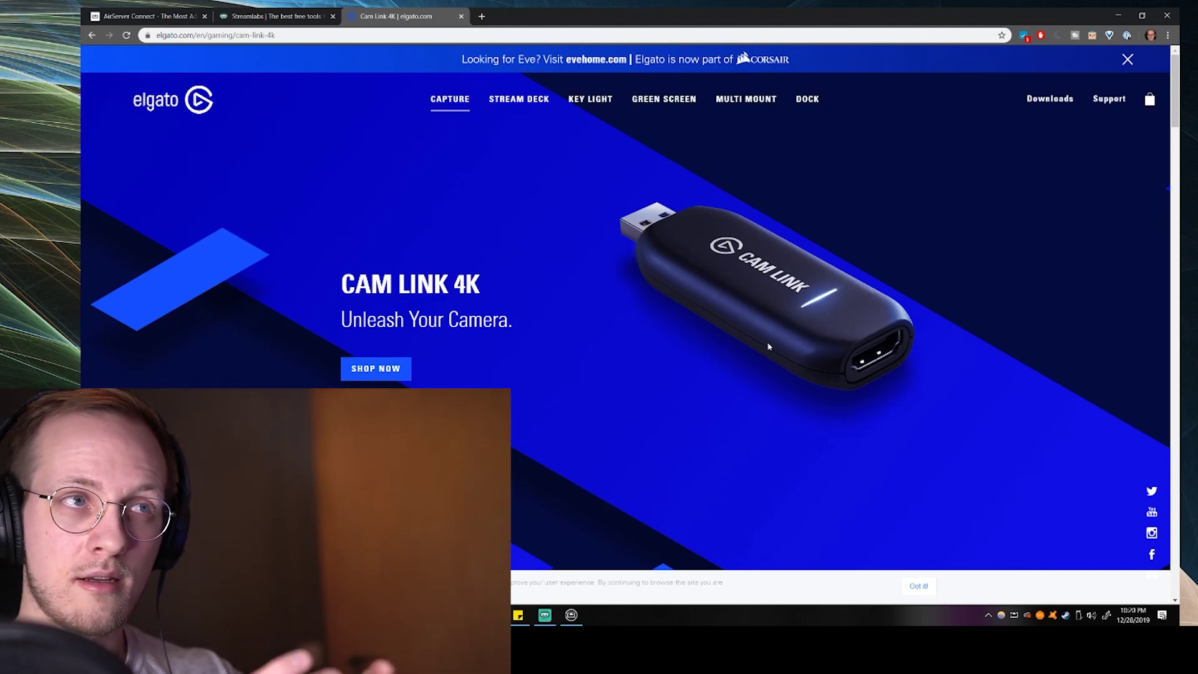
Switch to Streamlabs OBS to view the MultiTask Mode scene and return to the Cam Link 4K page in Chrome
click(544, 616)
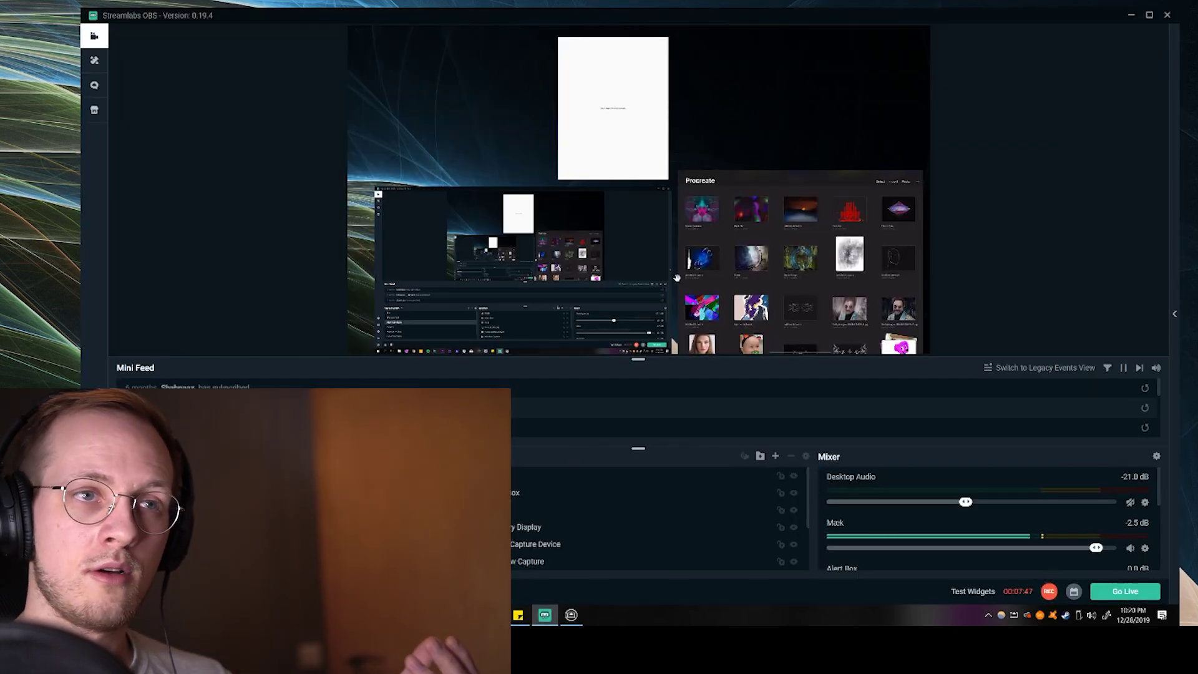
key(alt+Tab)
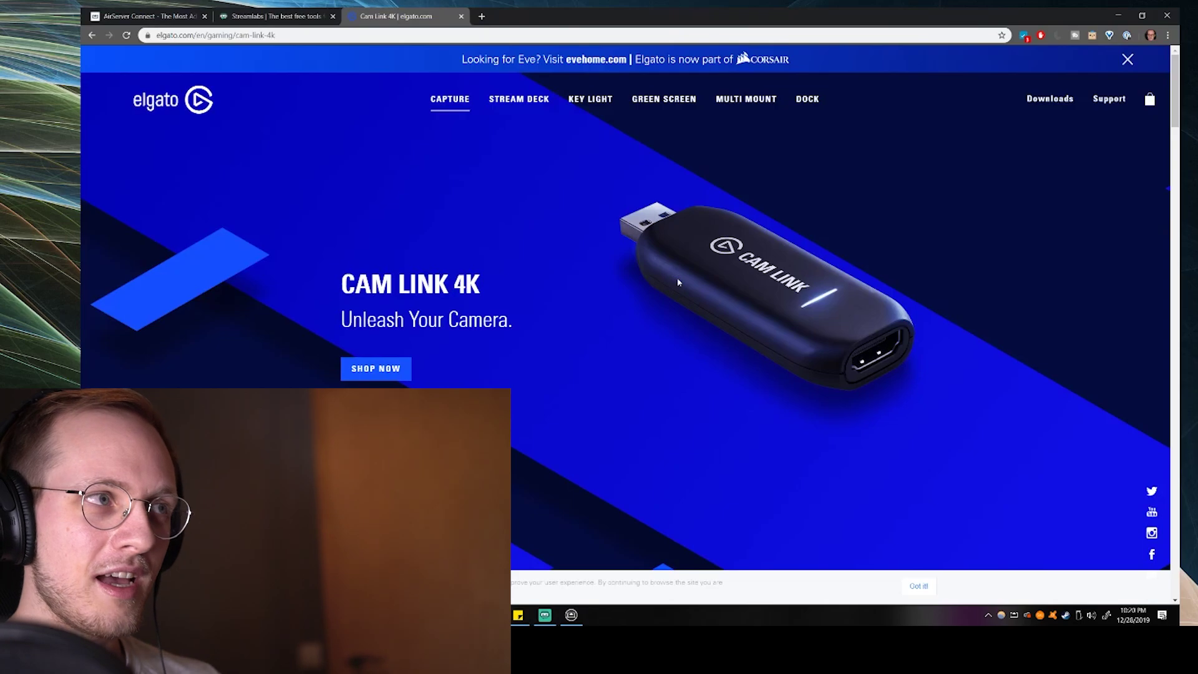
Switch to Streamlabs OBS and select Live! Cam Chat HD VF0790 as the device for the MultiTask Mode scene's Video Capture Device source
key(alt+Tab)
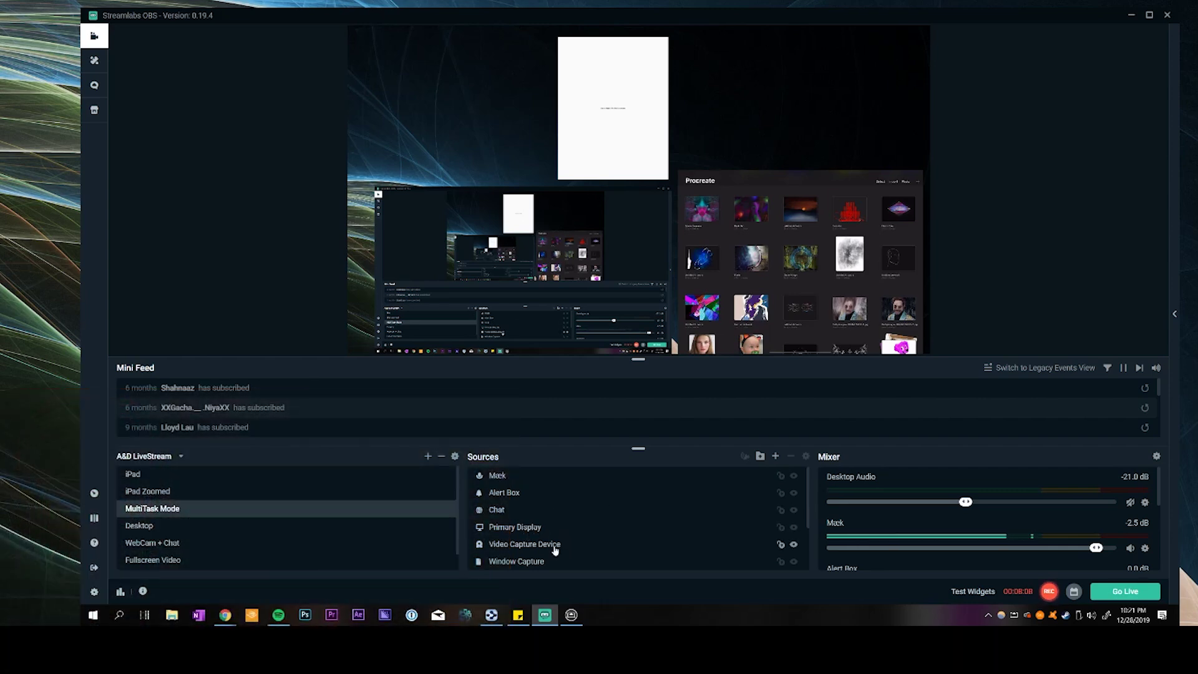
click(555, 546)
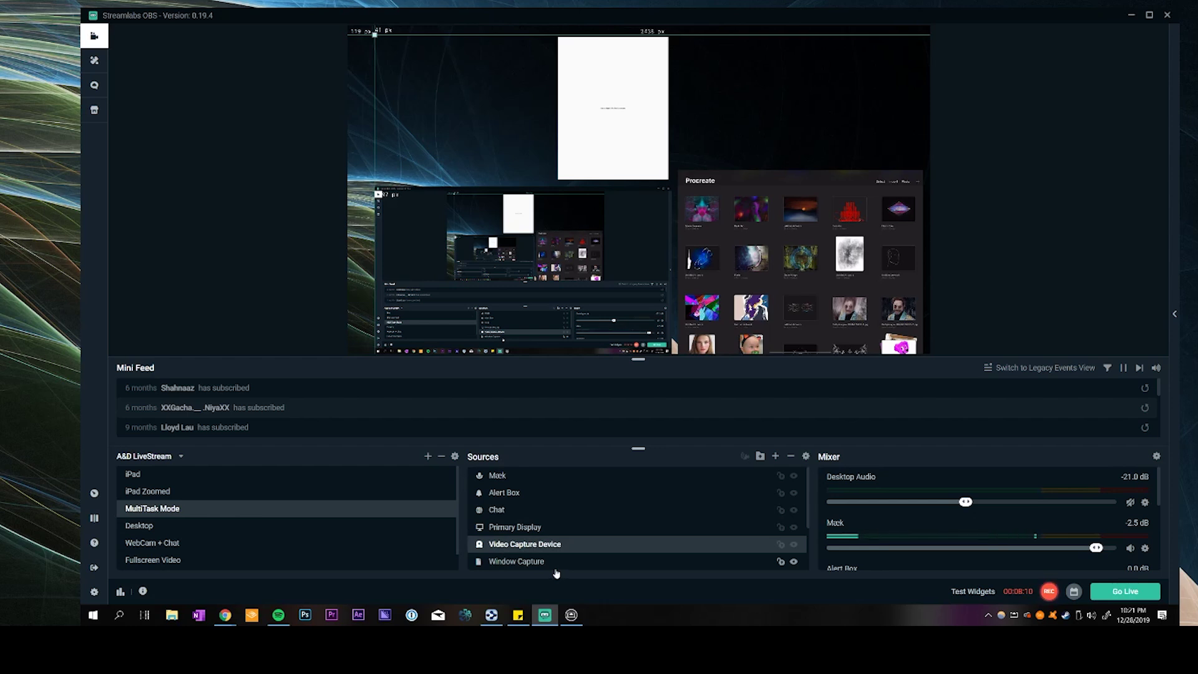
double_click(610, 544)
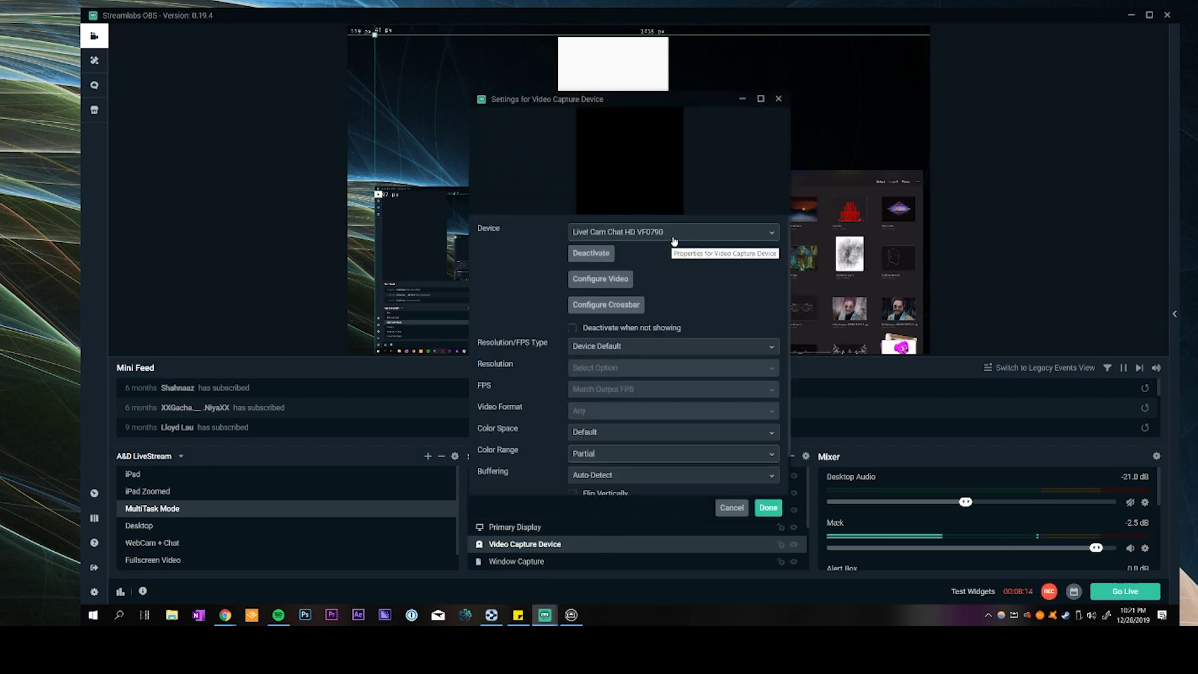
click(673, 234)
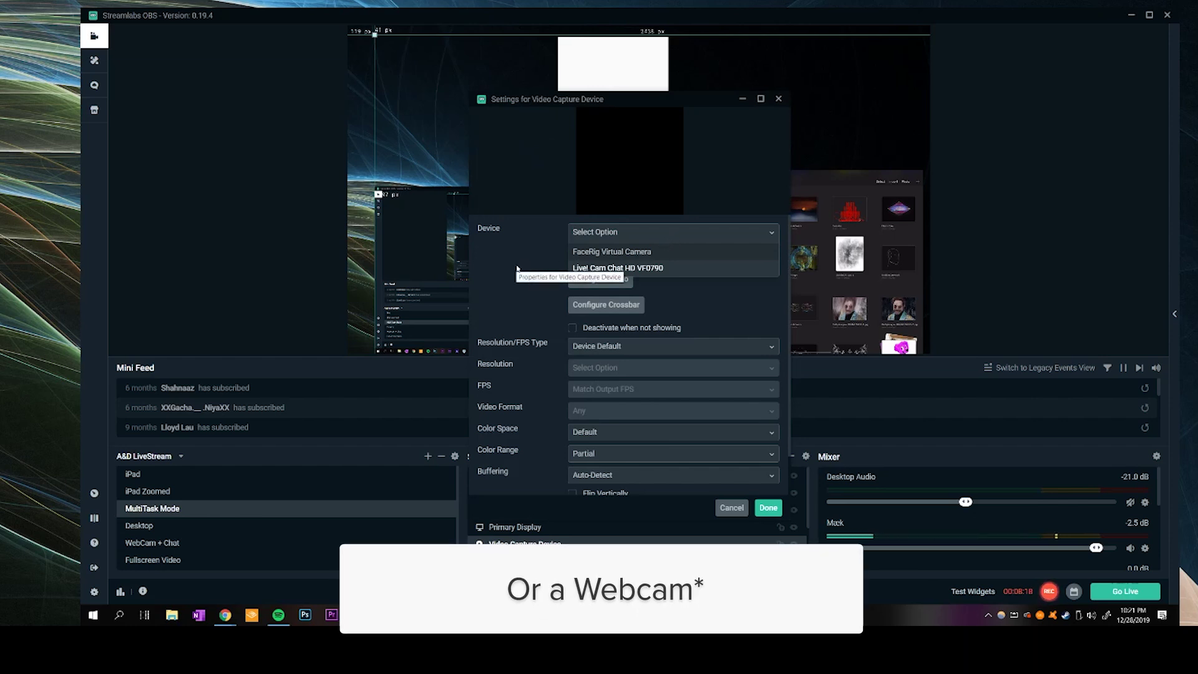
click(618, 267)
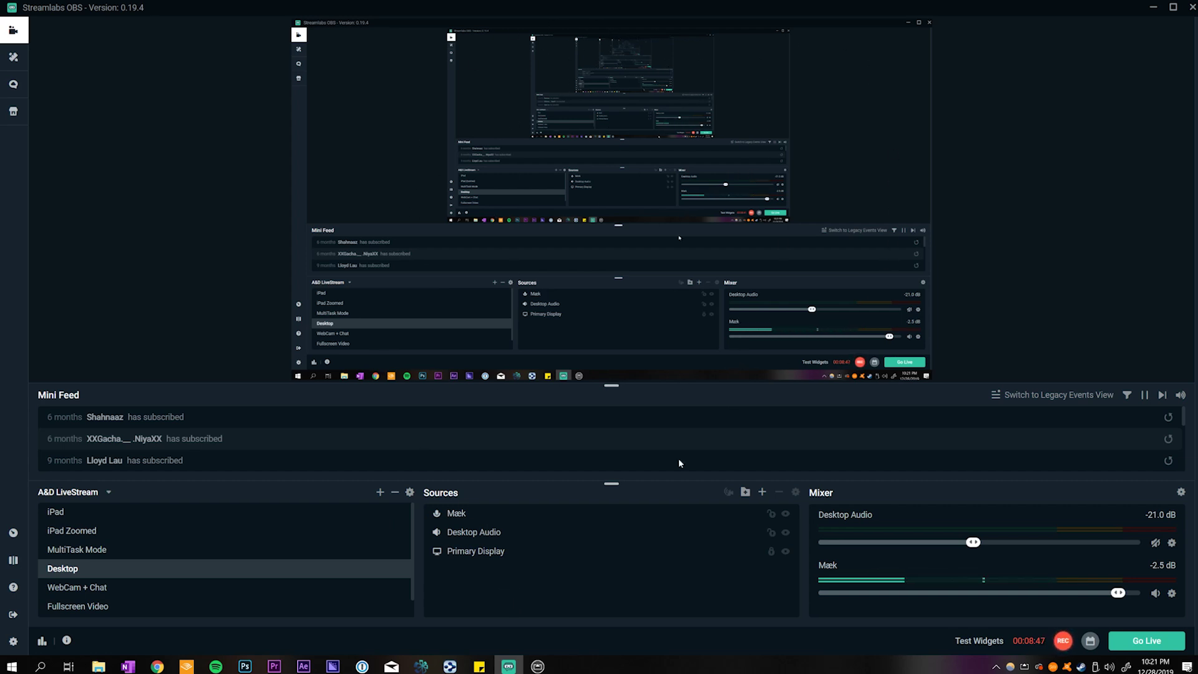
Go through the Desktop scene's Mæk, Desktop Audio and Primary Display sources
click(480, 518)
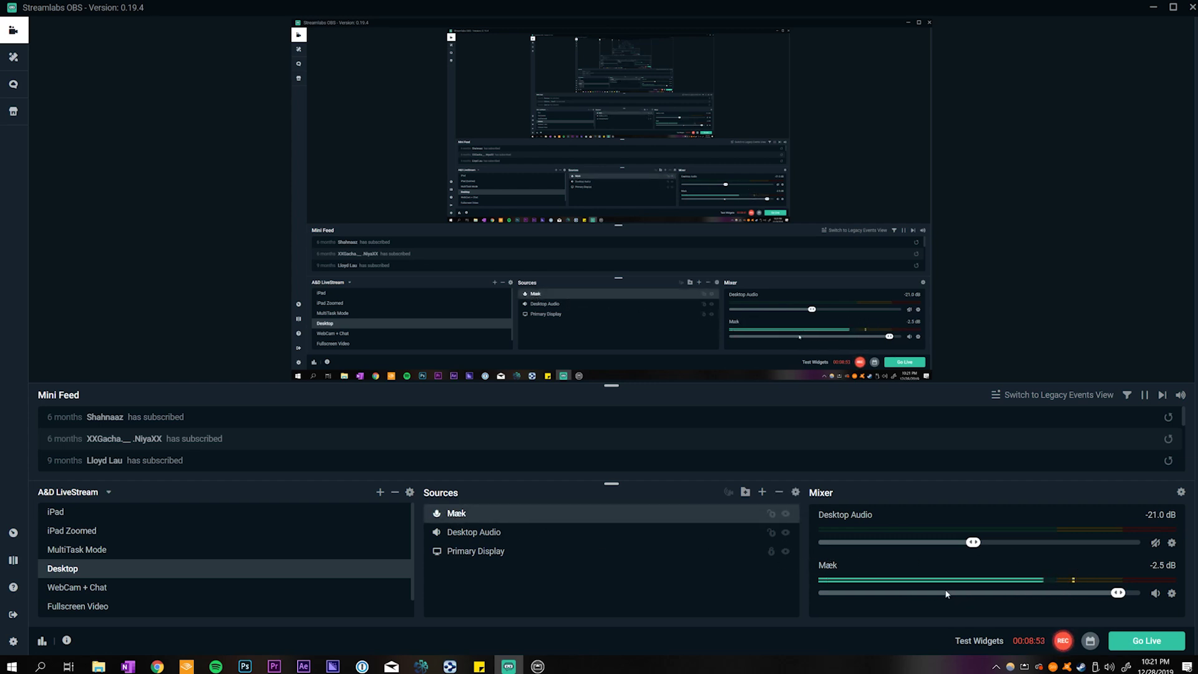
click(515, 537)
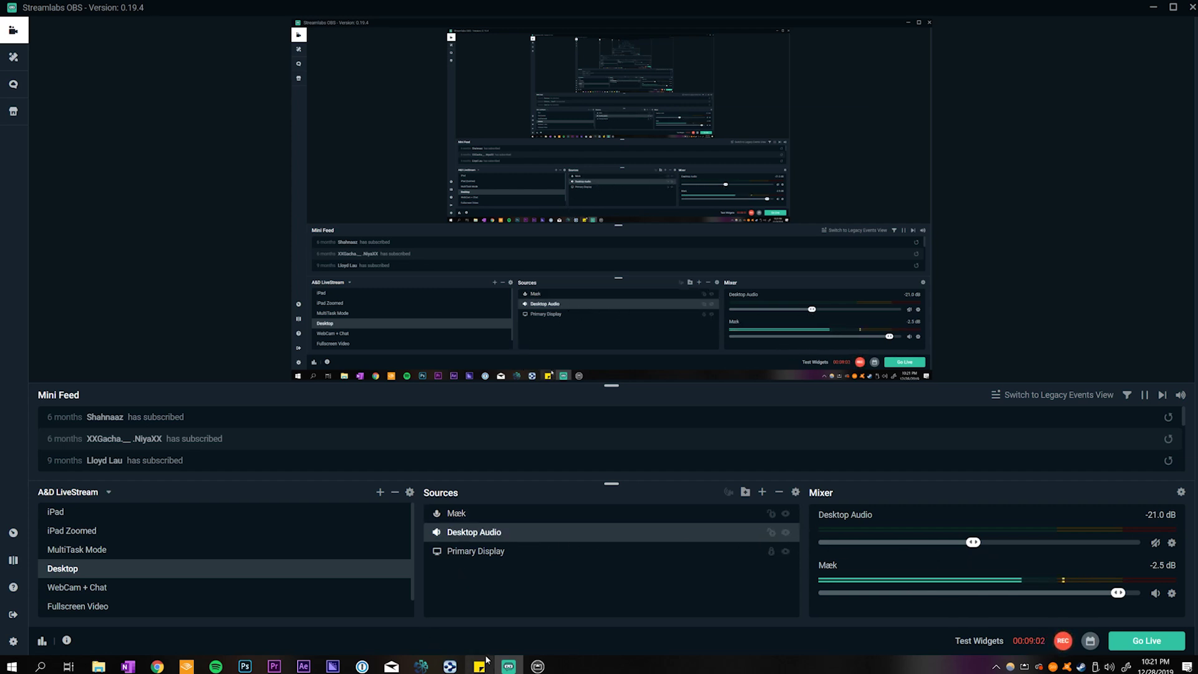
click(488, 553)
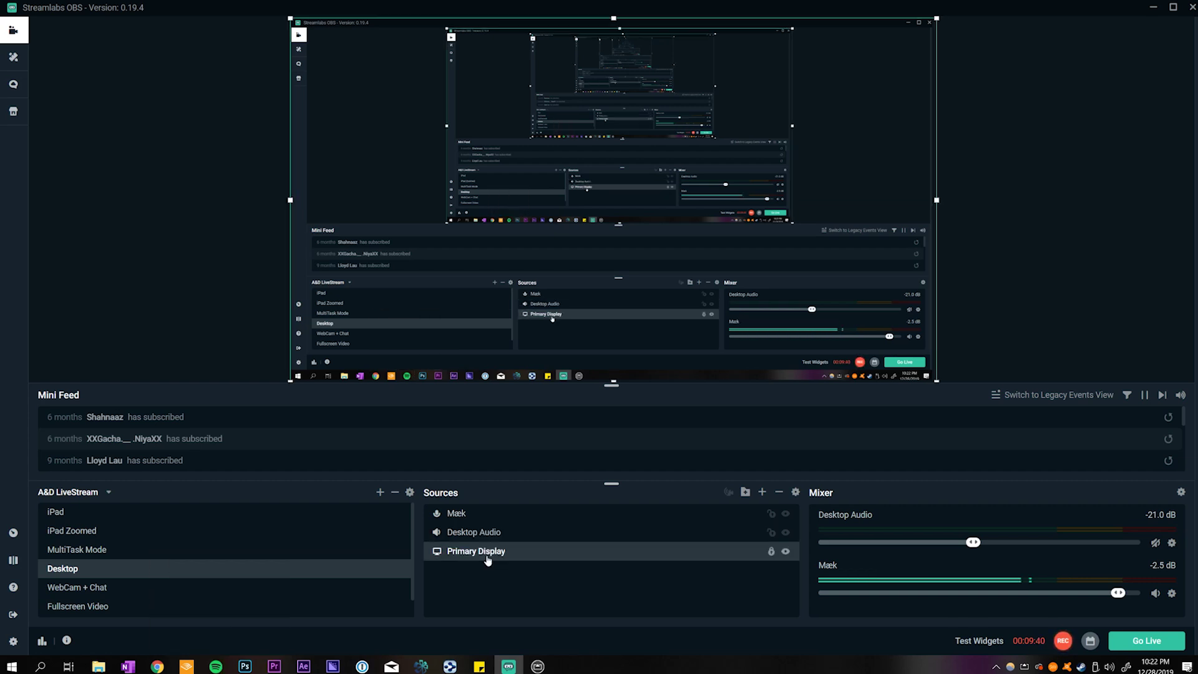
Configure the Primary Display source to capture Display 1: 2560x1440 @ 0,0 with Capture Cursor enabled
double_click(575, 554)
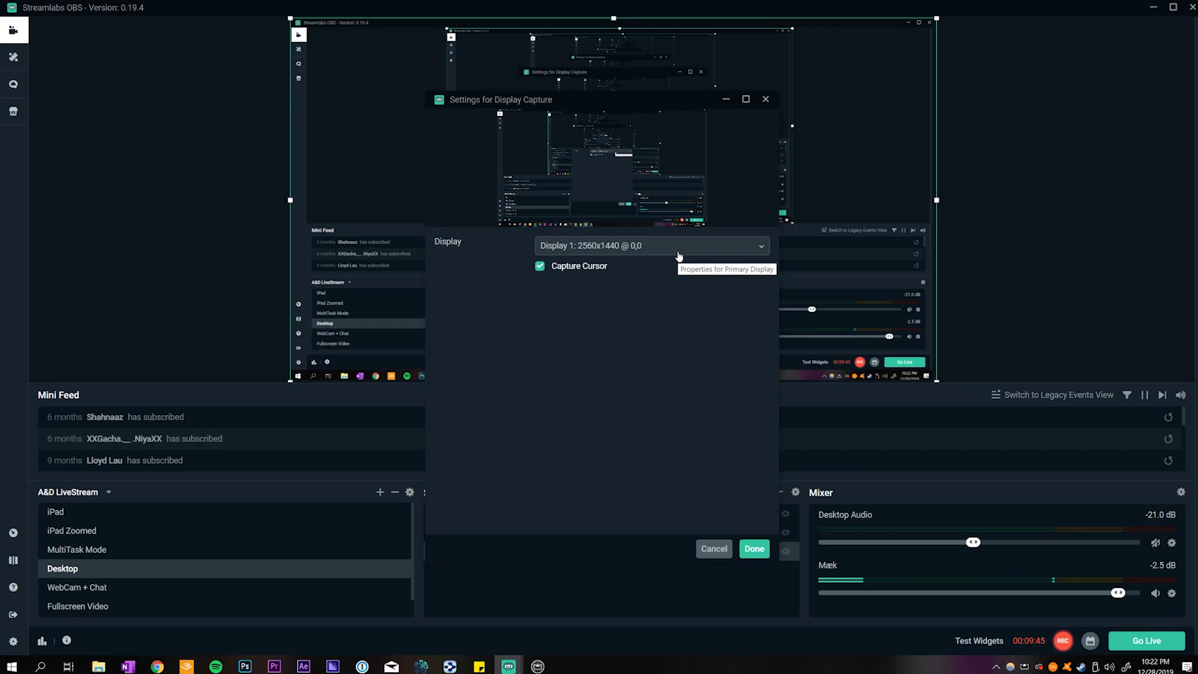
click(679, 253)
click(610, 267)
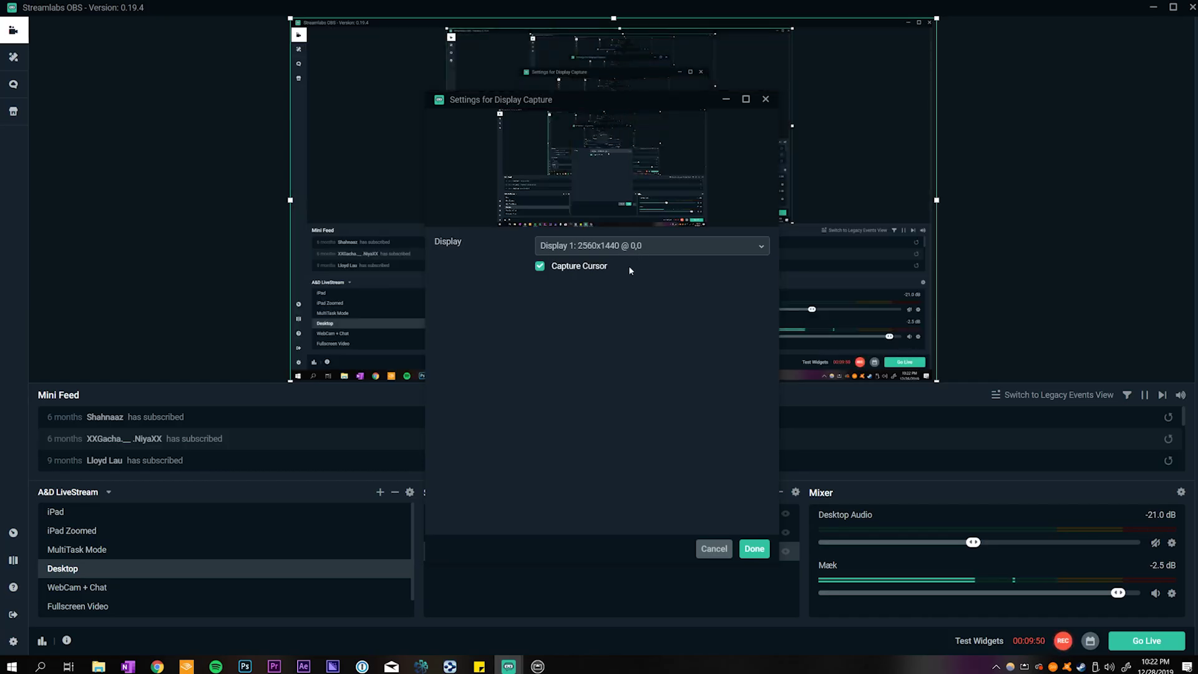
click(539, 267)
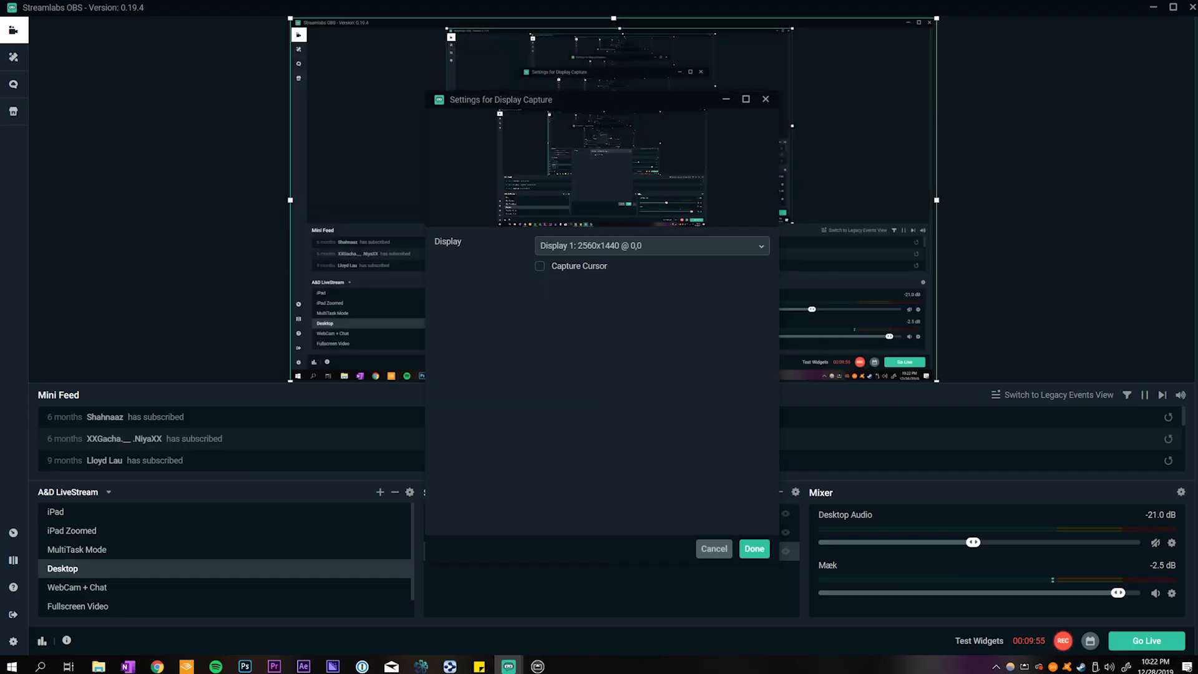
click(540, 266)
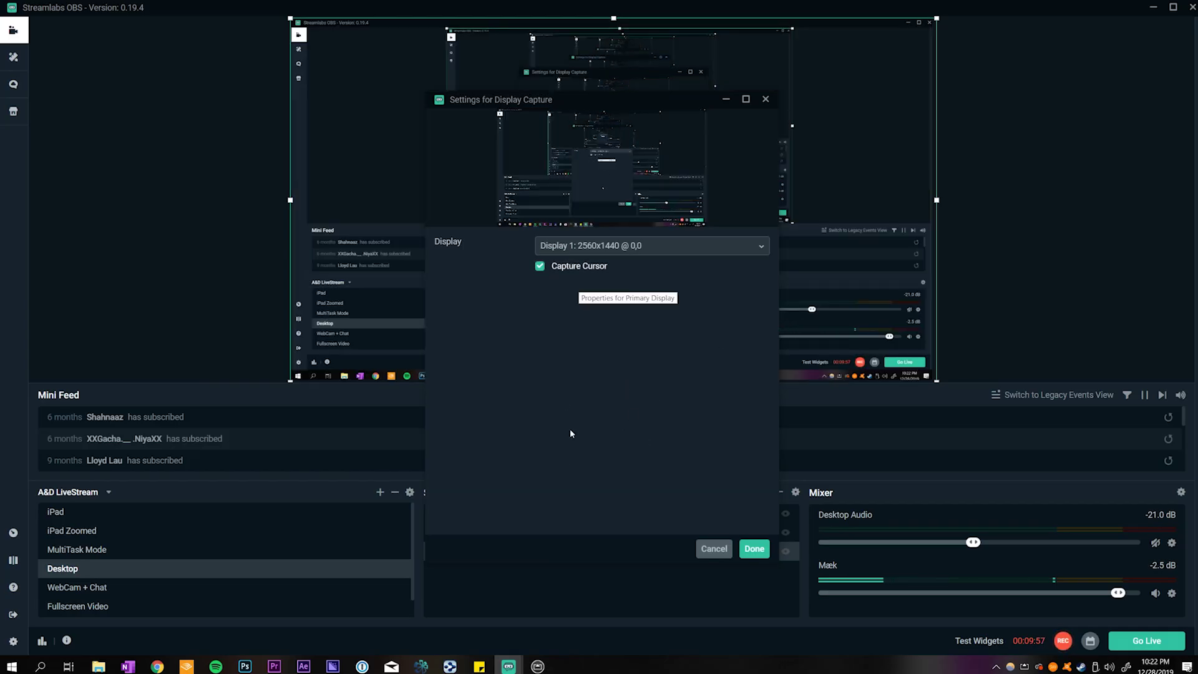
click(754, 549)
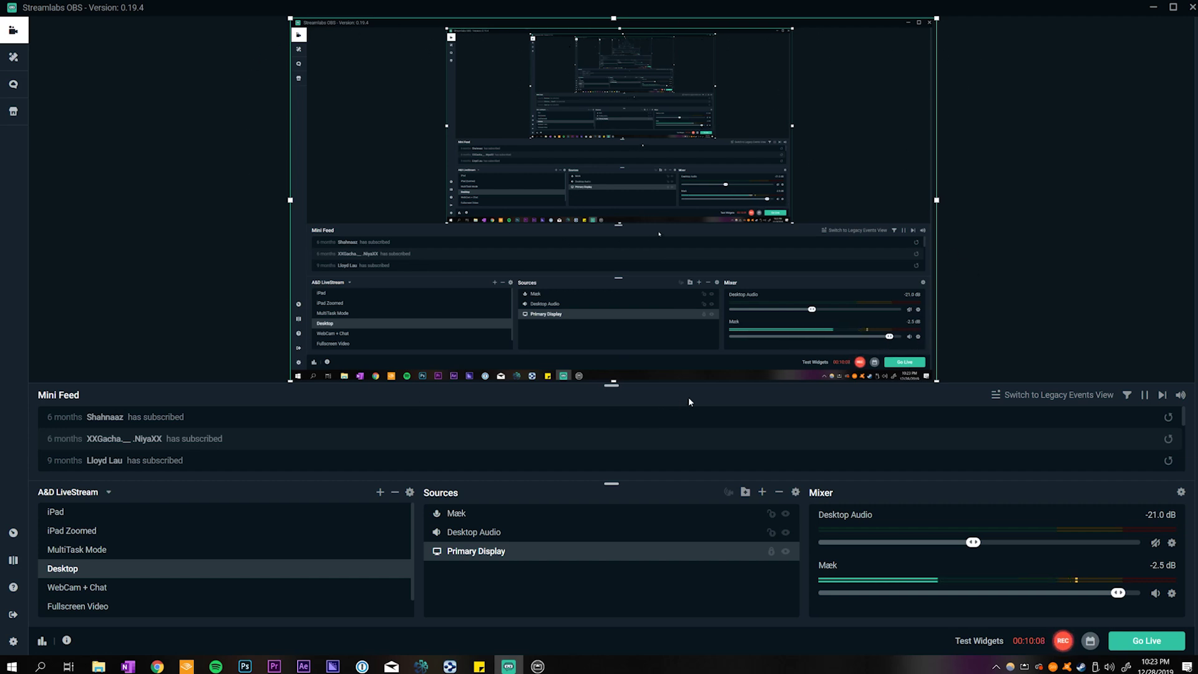
Look over the standard and widget source types available for the Desktop scene without adding one
click(762, 493)
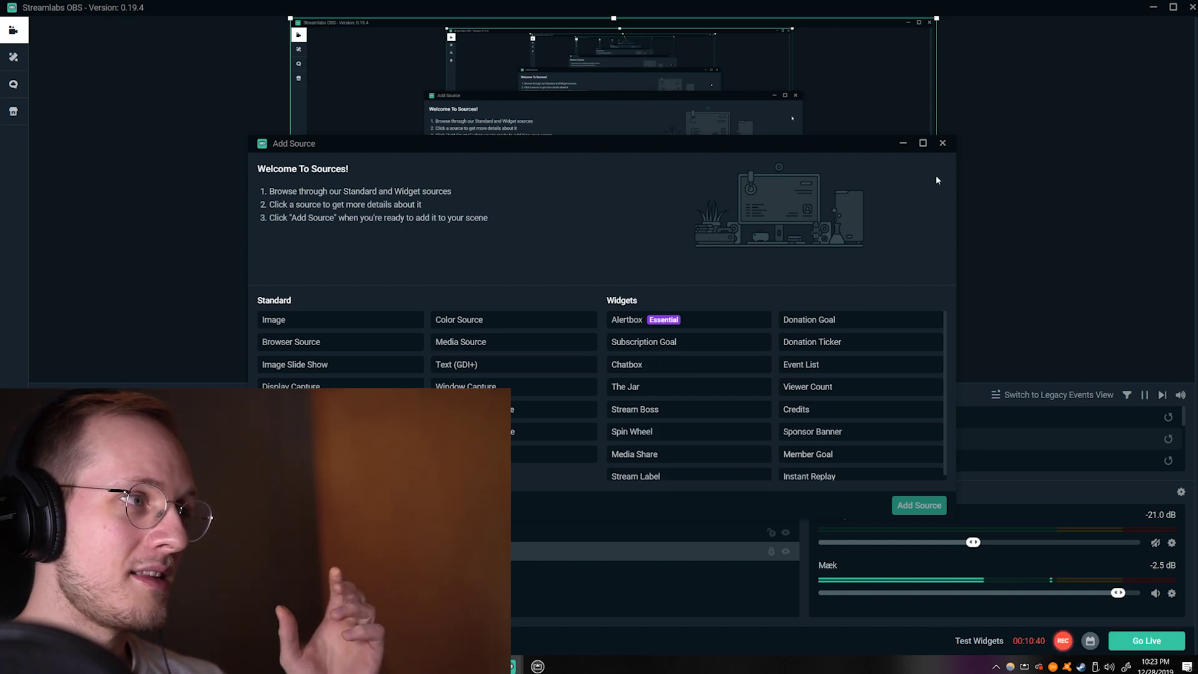
click(943, 143)
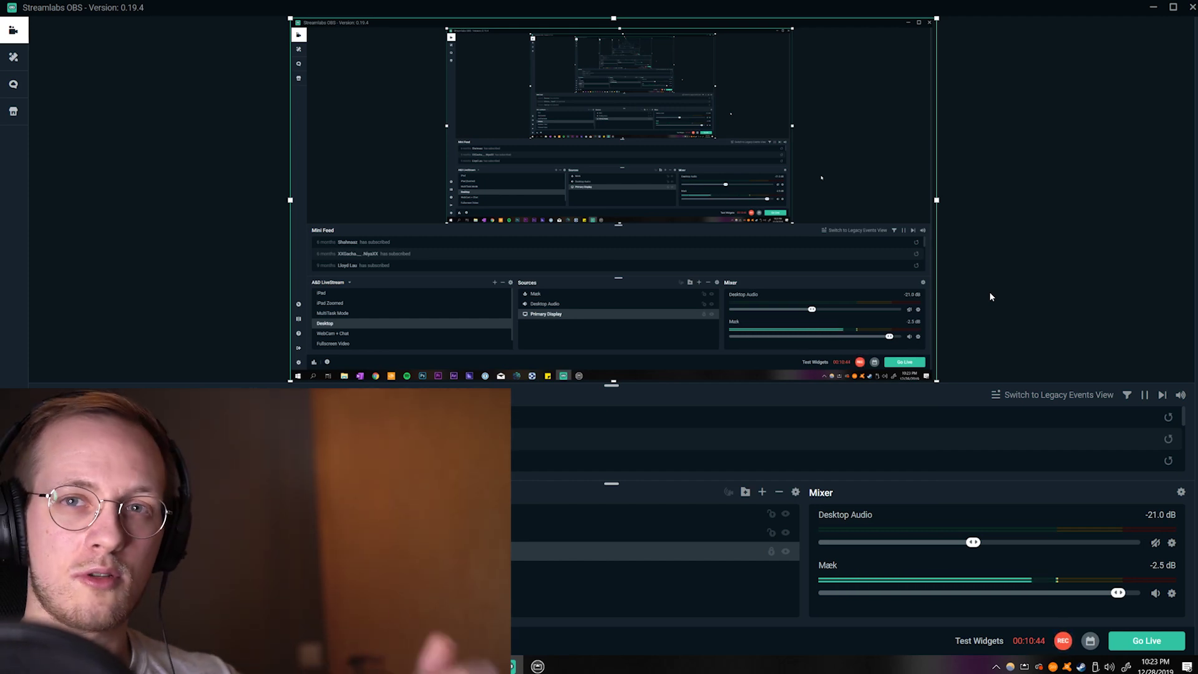
click(659, 621)
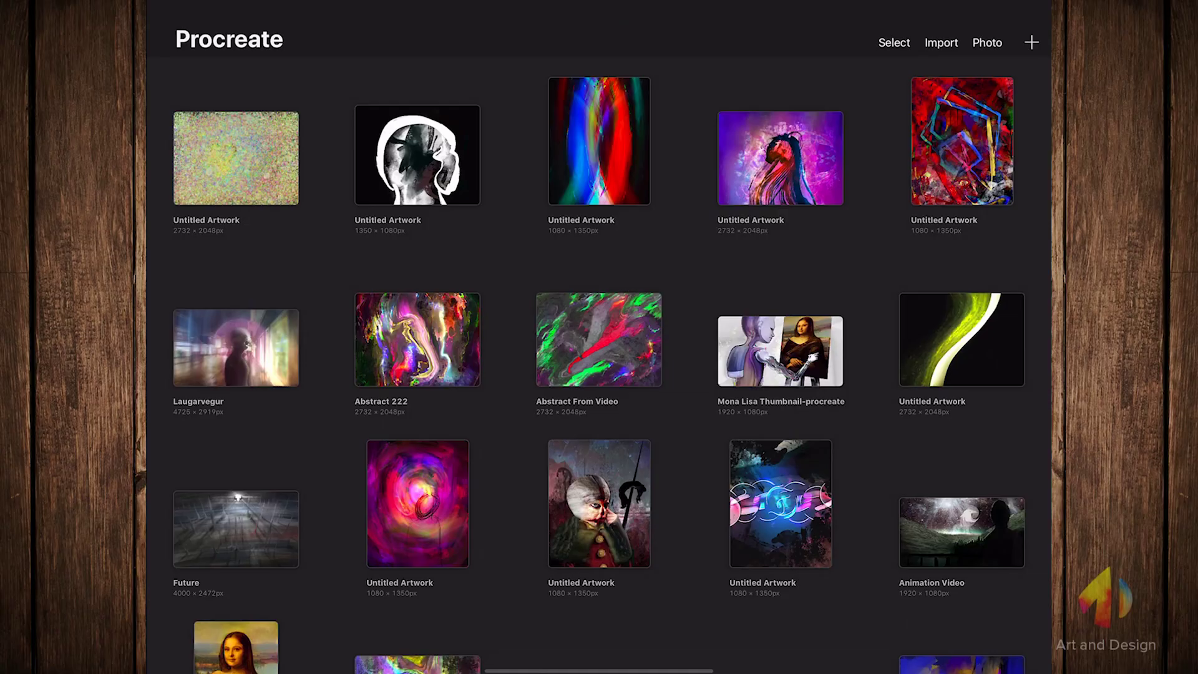
Create a Screen Size canvas in Procreate on the iPad and change its background colour to near-black
click(1031, 42)
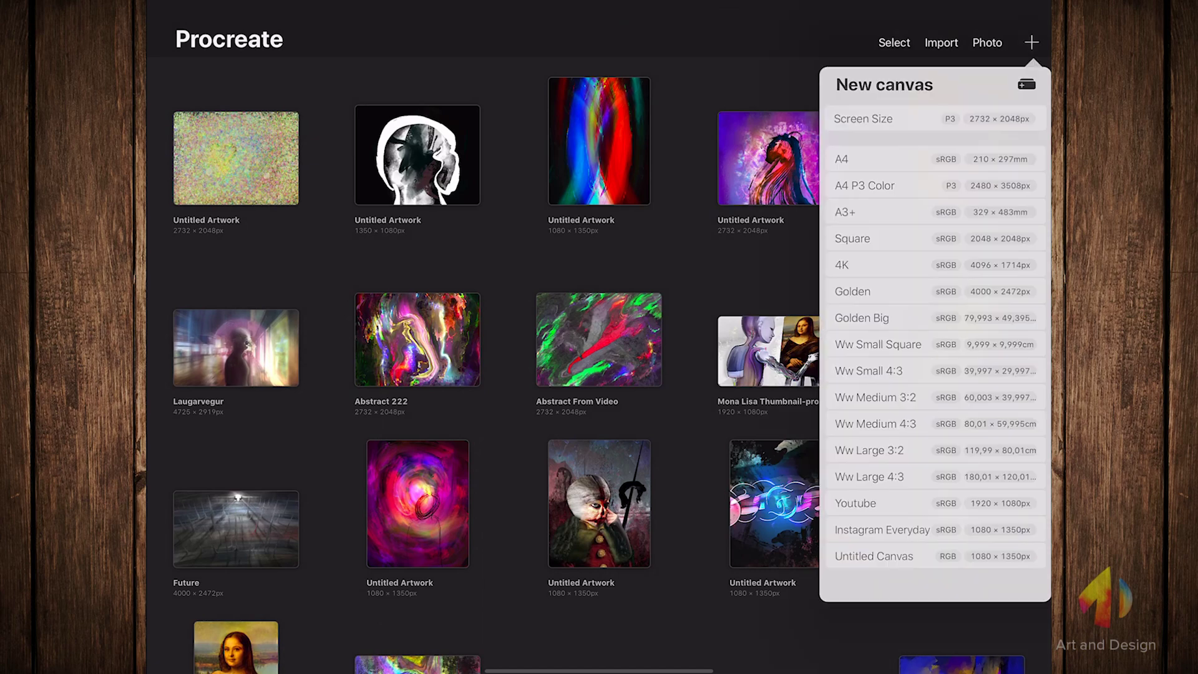
click(863, 119)
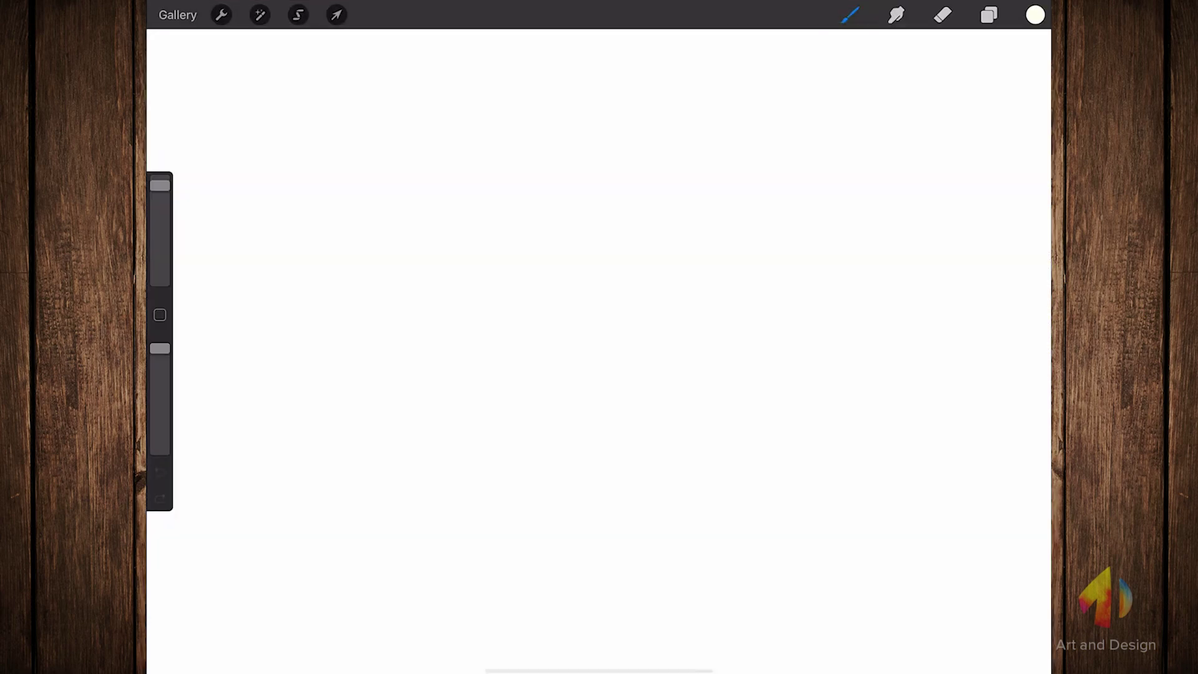
click(989, 14)
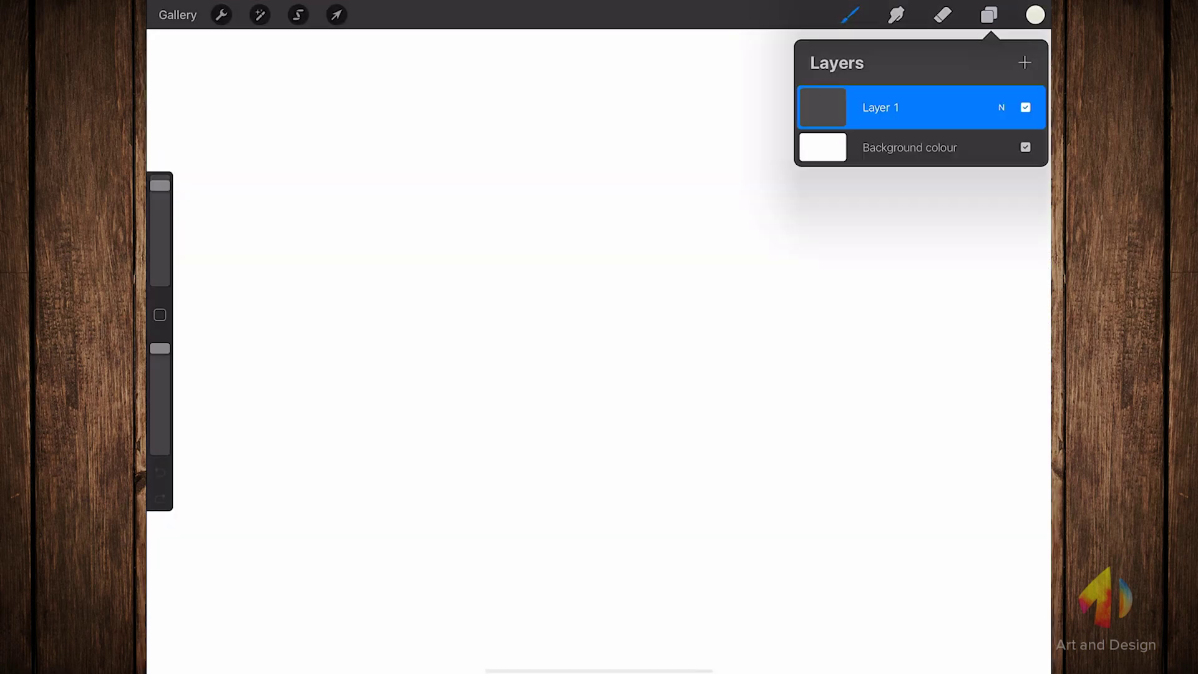
click(910, 147)
click(863, 233)
click(1024, 54)
Scatter pale speckles over the dark canvas and paint an overlapping off-white textured patch near its centre
drag(437, 187, 686, 375)
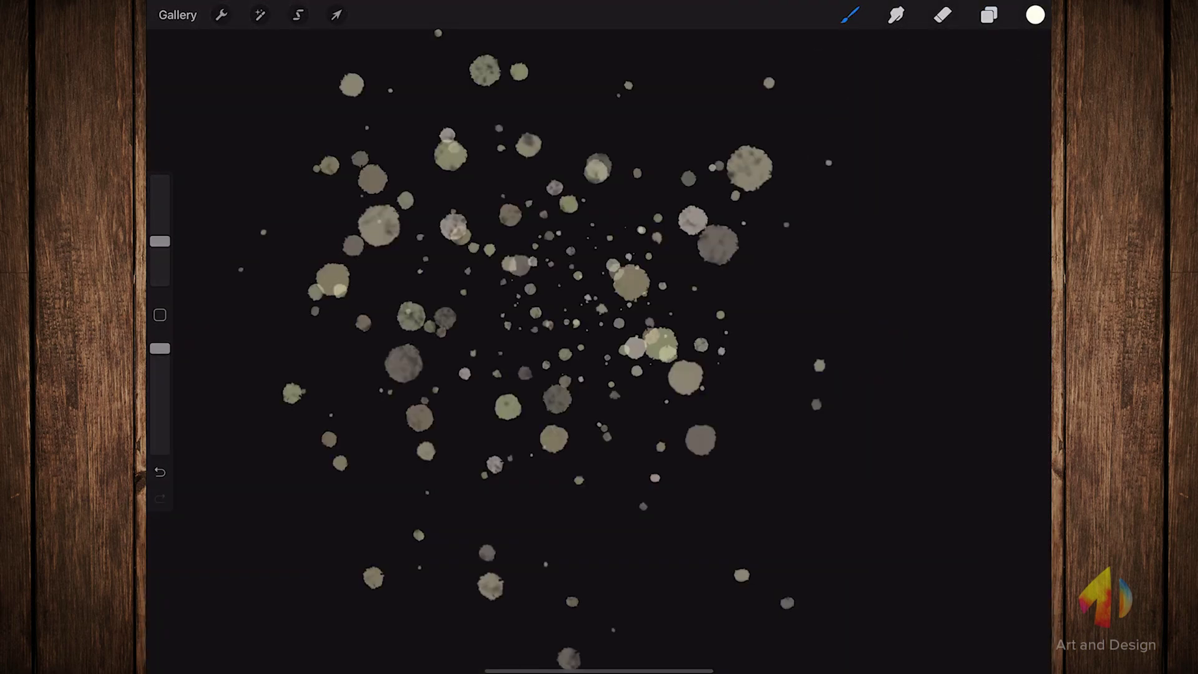
mouse_move(541, 293)
mouse_down()
mouse_move(657, 340)
mouse_move(599, 293)
mouse_move(493, 375)
mouse_move(531, 275)
mouse_move(475, 337)
mouse_move(575, 199)
mouse_up()
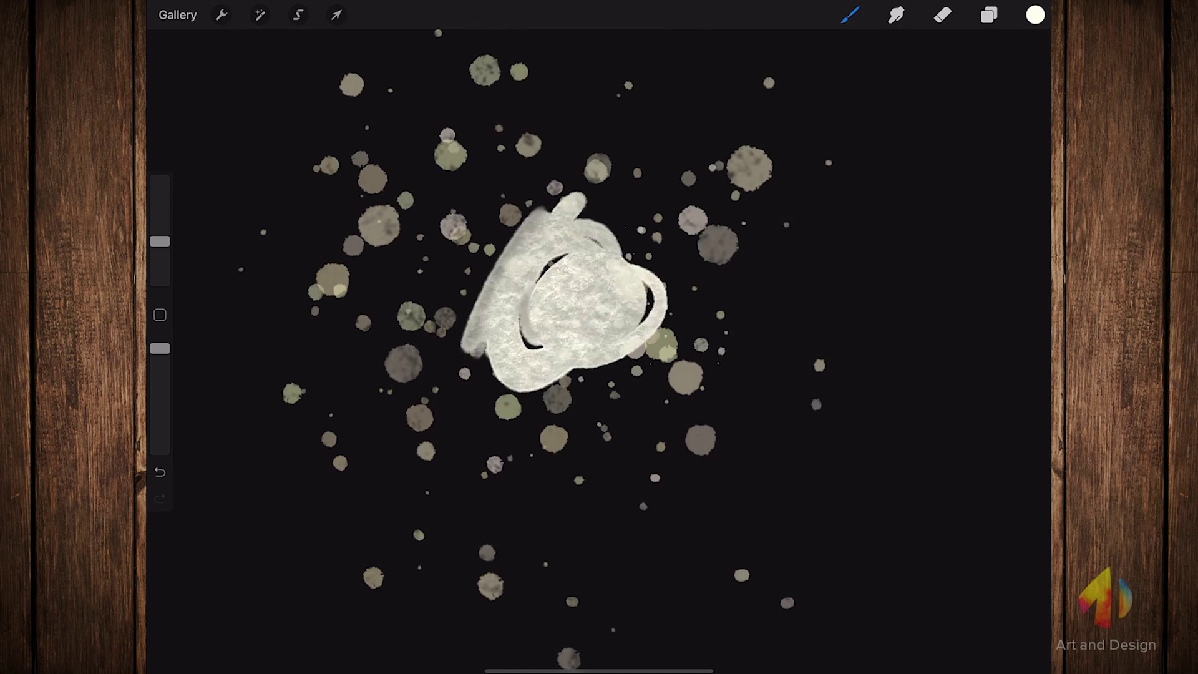
drag(674, 262, 606, 459)
mouse_move(465, 340)
mouse_down()
mouse_move(556, 443)
mouse_move(596, 465)
mouse_up()
mouse_move(537, 430)
mouse_down()
mouse_move(599, 355)
mouse_move(662, 243)
mouse_move(628, 430)
mouse_move(599, 468)
mouse_move(606, 496)
mouse_up()
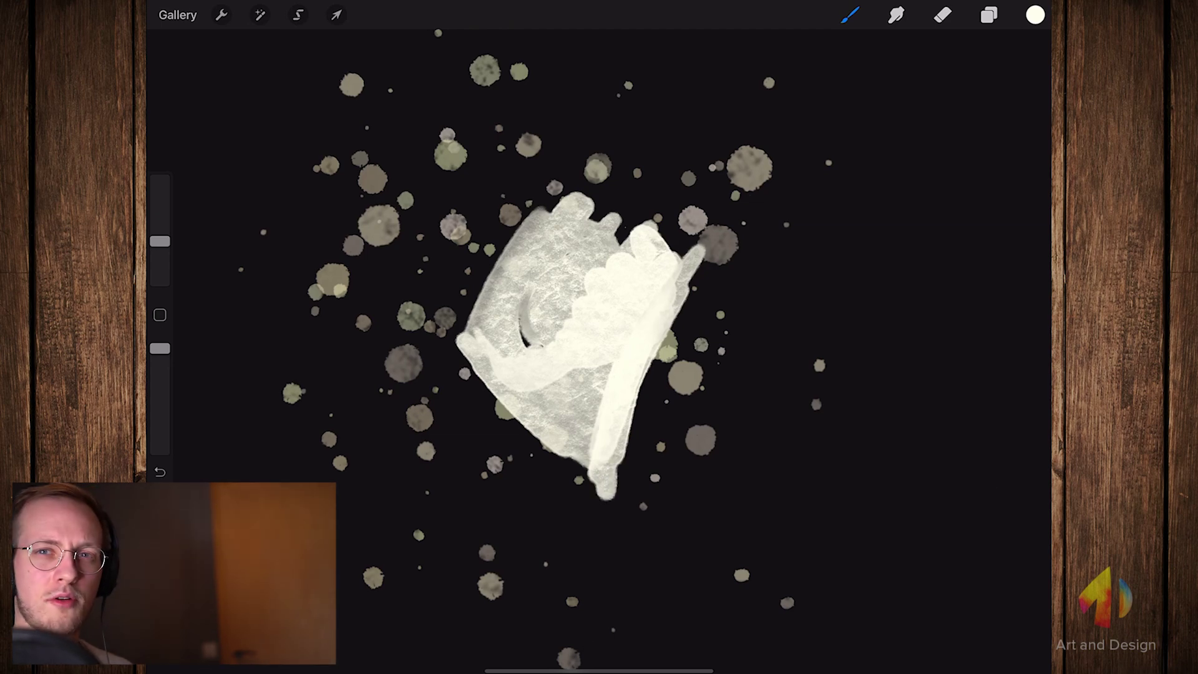